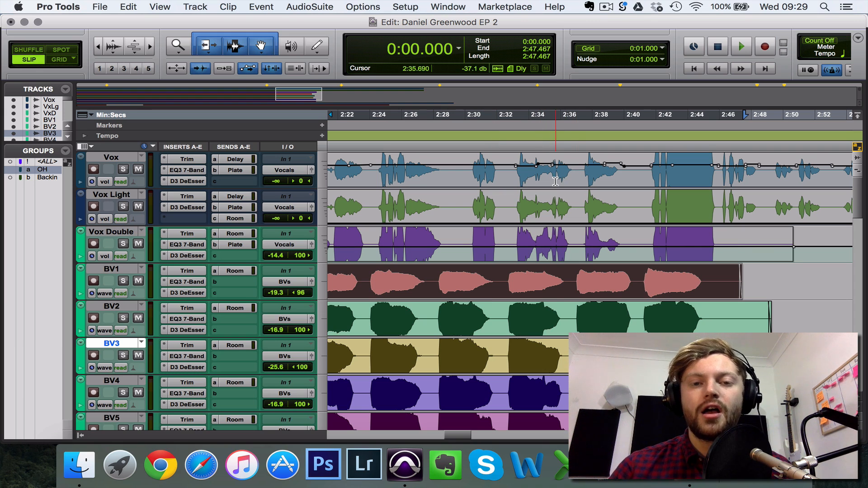
Look over the inserts and sends of the mixer channels from the master back to the vocal tracks, and return to the Edit window.
{"action": "left_click", "coordinate": [655, 139]}
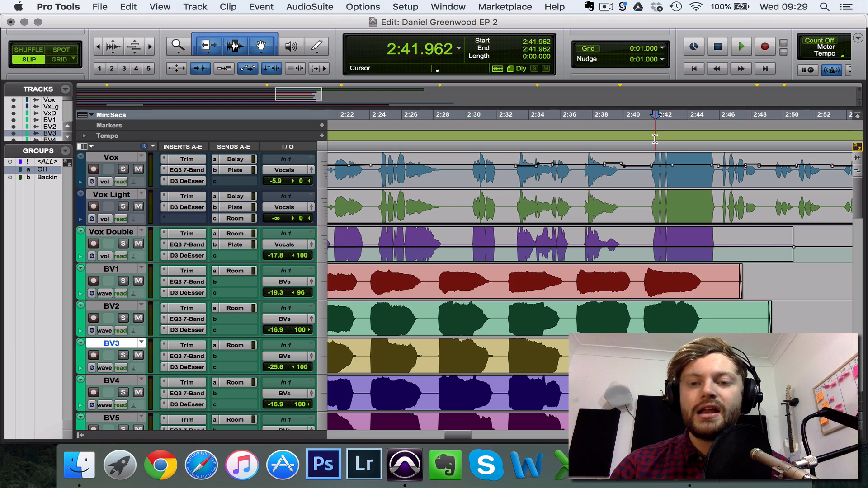
{"action": "key", "text": "super+equal"}
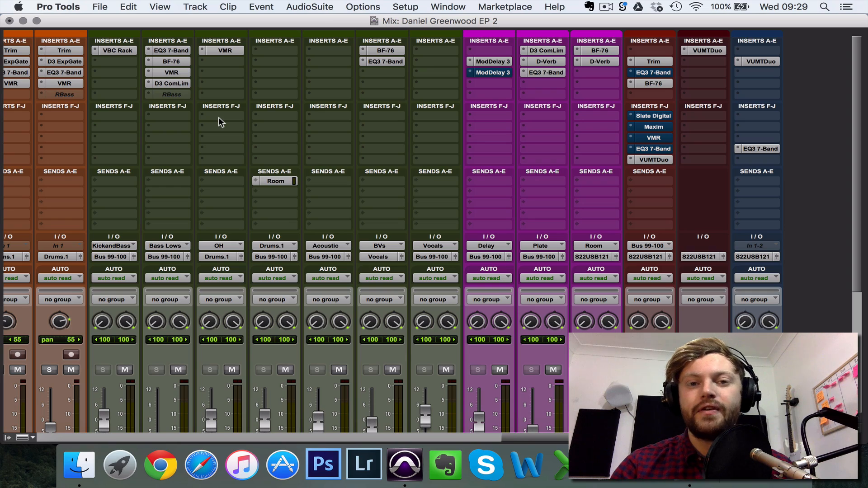
{"action": "scroll", "coordinate": [219, 118], "scroll_direction": "left", "scroll_amount": 15}
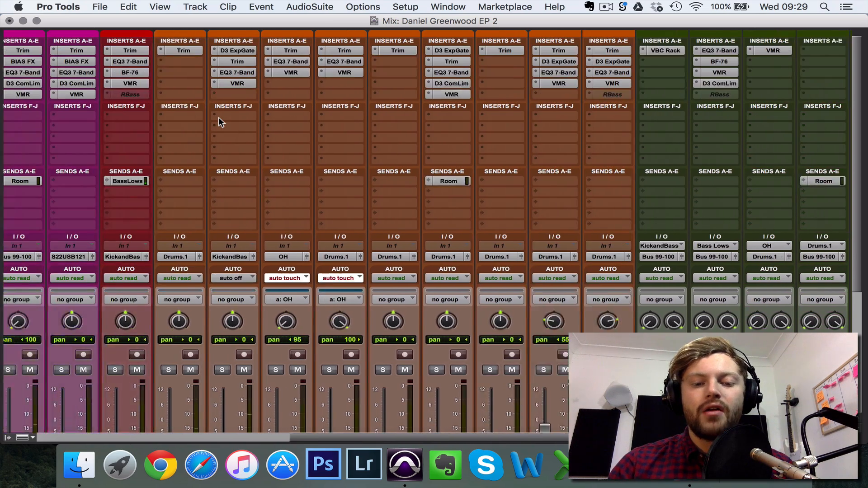
{"action": "scroll", "coordinate": [218, 117], "scroll_direction": "left", "scroll_amount": 10}
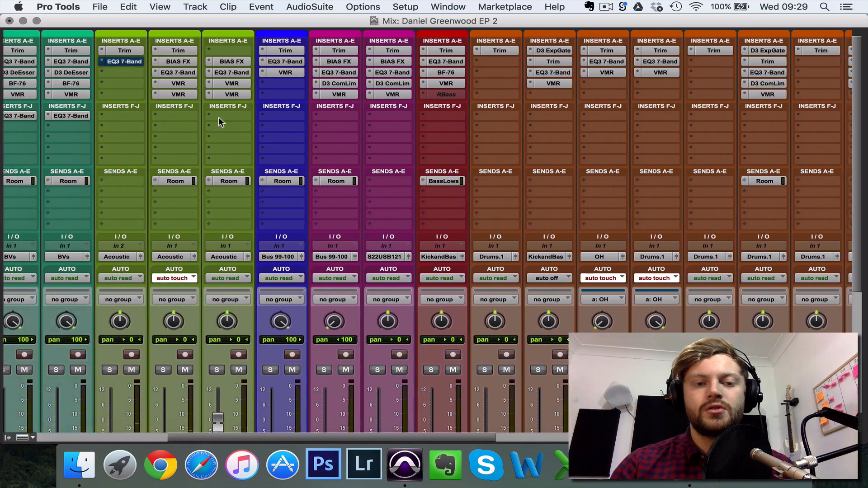
{"action": "scroll", "coordinate": [219, 117], "scroll_direction": "left", "scroll_amount": 5}
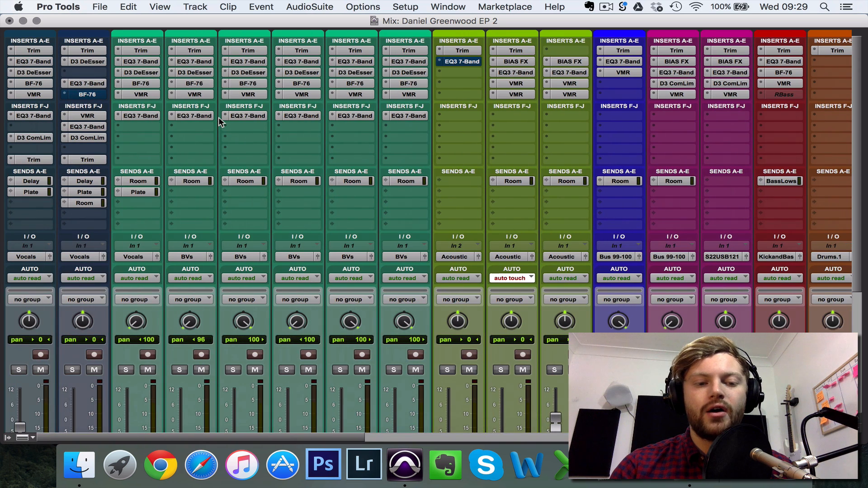
{"action": "key", "text": "super+equal"}
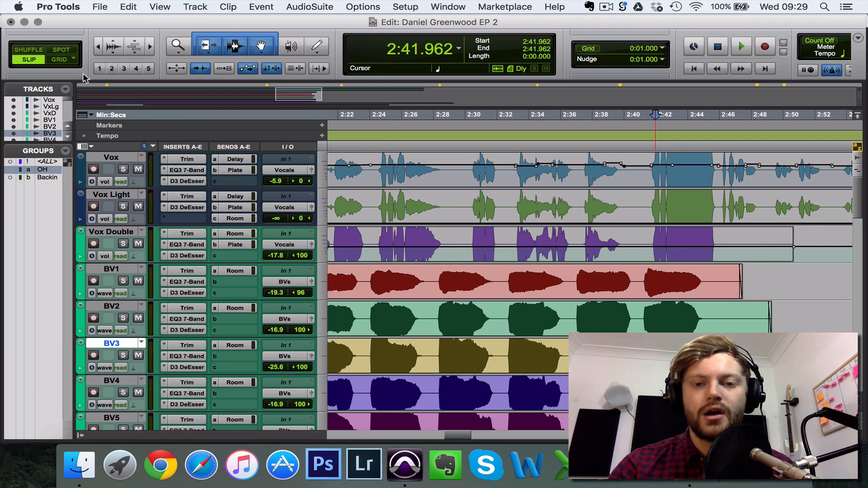
Play the session from 2:33.429.
{"action": "left_click", "coordinate": [672, 144]}
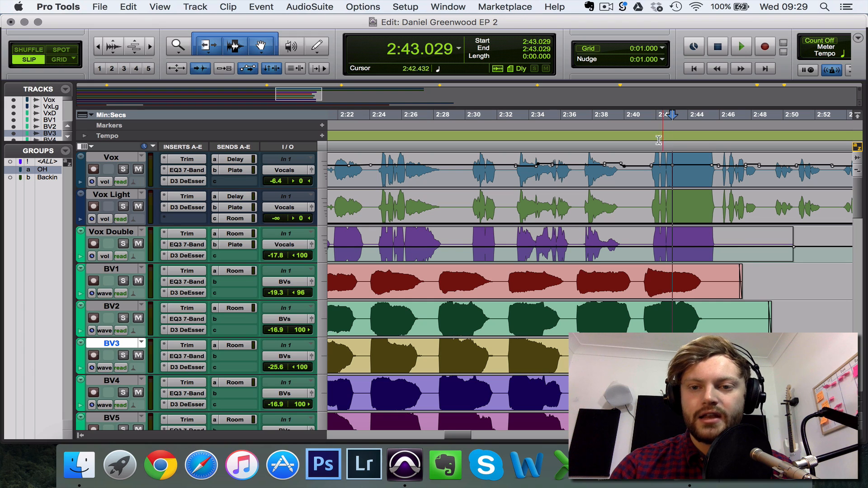
{"action": "left_click", "coordinate": [520, 133]}
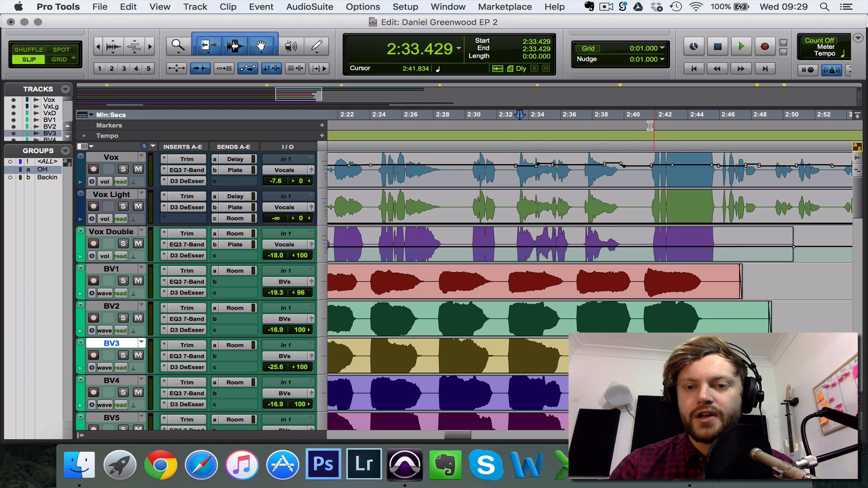
{"action": "key", "text": "space"}
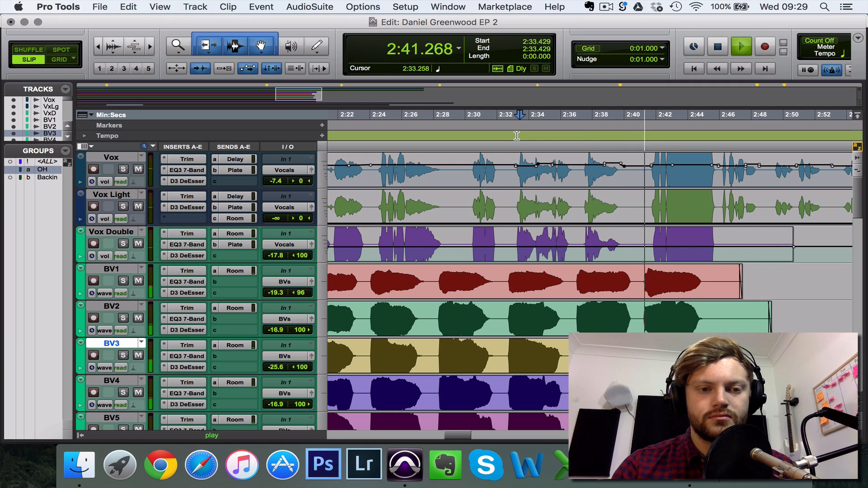
Examine the EQ3 7-Band on insert F of the Vox track in the Mix window and close it.
{"action": "key", "text": "super+equal"}
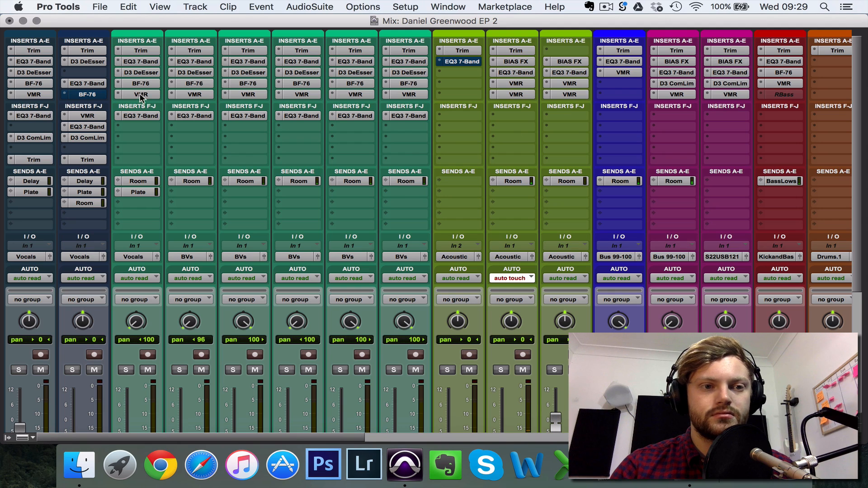
{"action": "left_click", "coordinate": [33, 116]}
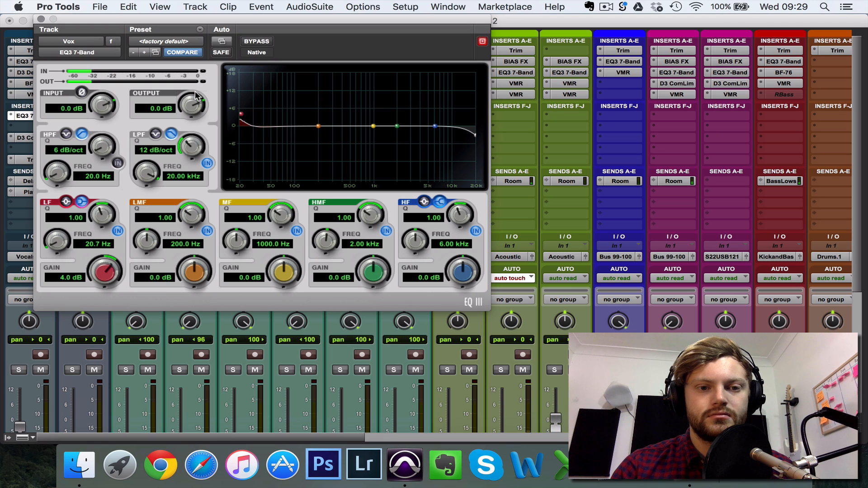
{"action": "left_click", "coordinate": [40, 19]}
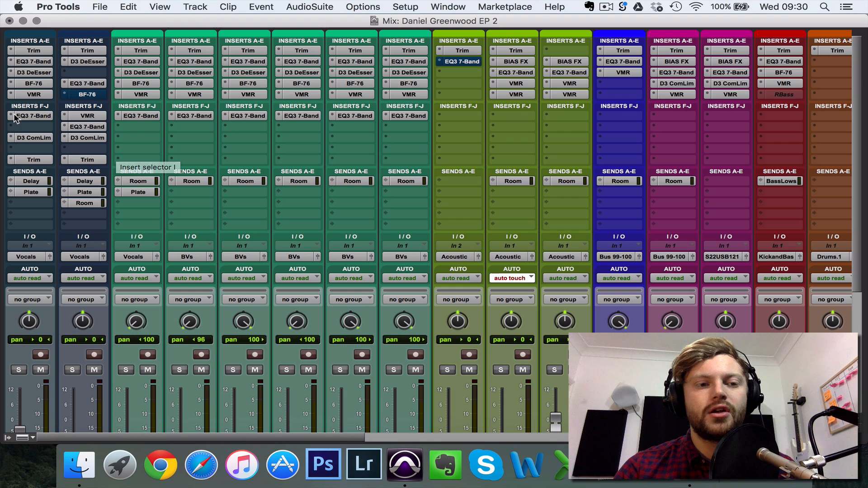
{"action": "left_click", "coordinate": [26, 126]}
{"action": "mouse_move", "coordinate": [51, 155]}
{"action": "mouse_move", "coordinate": [140, 155]}
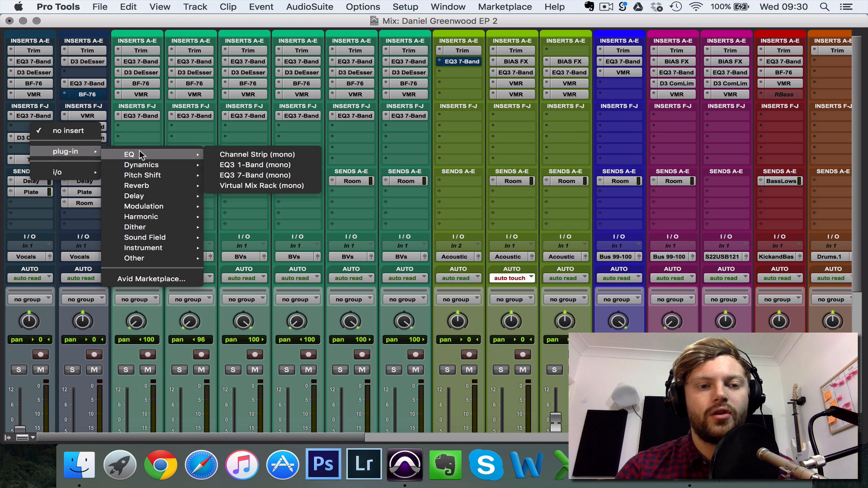
{"action": "left_click", "coordinate": [45, 39]}
Bypass the Vox track's EQ3 7-Band, D3 DeEsser, BF-76, VMR, second EQ3 7-Band and D3 ComLim inserts.
{"action": "left_click", "coordinate": [35, 63], "text": "super"}
{"action": "left_click", "coordinate": [33, 73], "text": "super"}
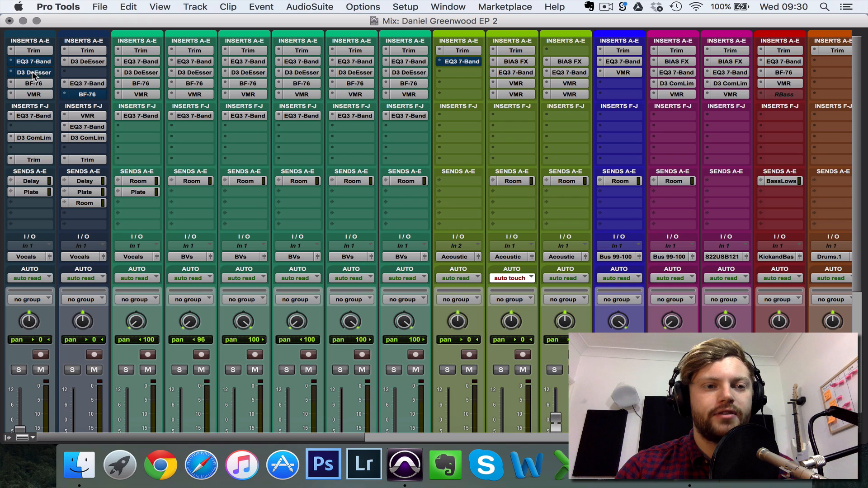
{"action": "left_click", "coordinate": [35, 84], "text": "super"}
{"action": "left_click", "coordinate": [34, 94], "text": "super"}
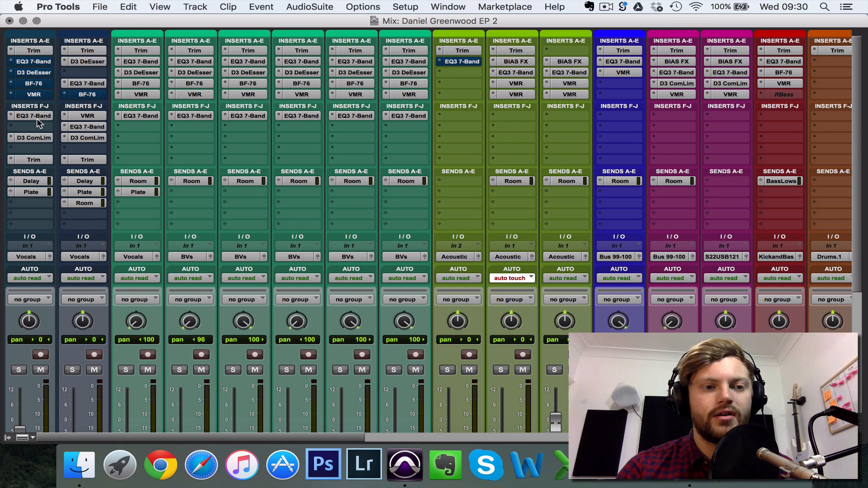
{"action": "left_click", "coordinate": [39, 115], "text": "super"}
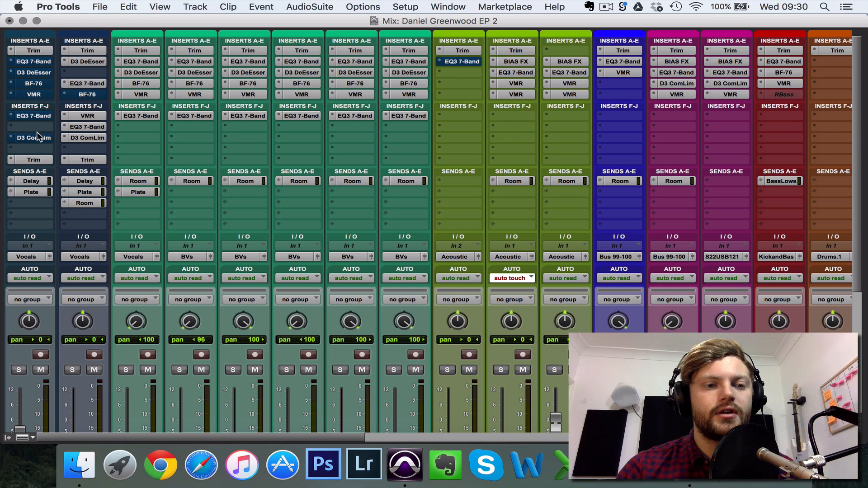
Add an EQ3 7-Band (mono) plug-in to the empty insert slot between D3 ComLim and Trim on the Vox track.
{"action": "left_click", "coordinate": [34, 147]}
{"action": "mouse_move", "coordinate": [82, 173]}
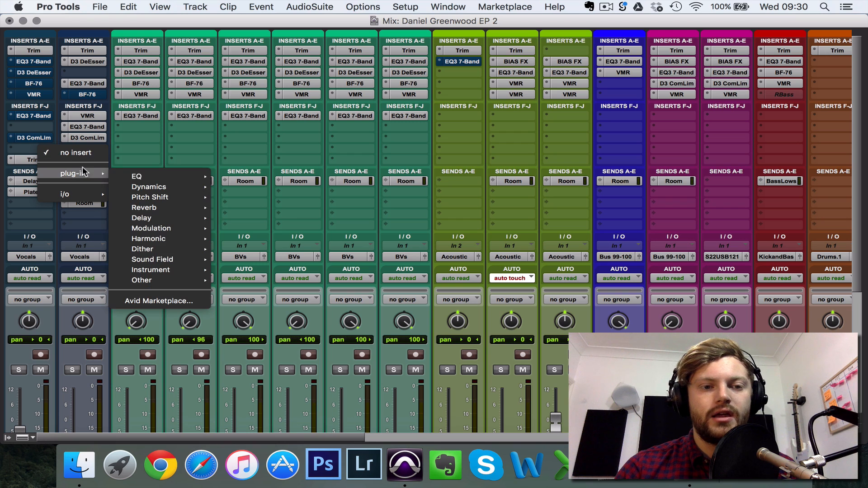
{"action": "mouse_move", "coordinate": [134, 176]}
{"action": "left_click", "coordinate": [262, 197]}
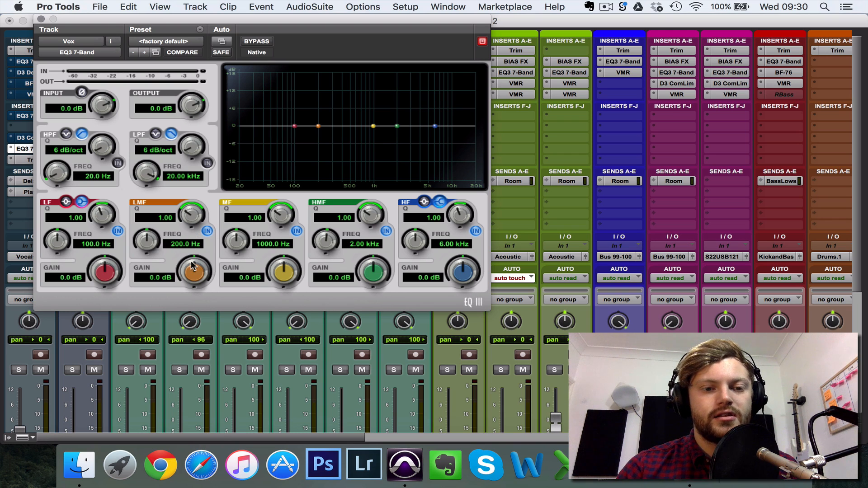
Set the low-mid band's Q to 10.00 and boost its gain to 16.1 dB at 200 Hz.
{"action": "left_click_drag", "start_coordinate": [190, 224], "coordinate": [204, 92]}
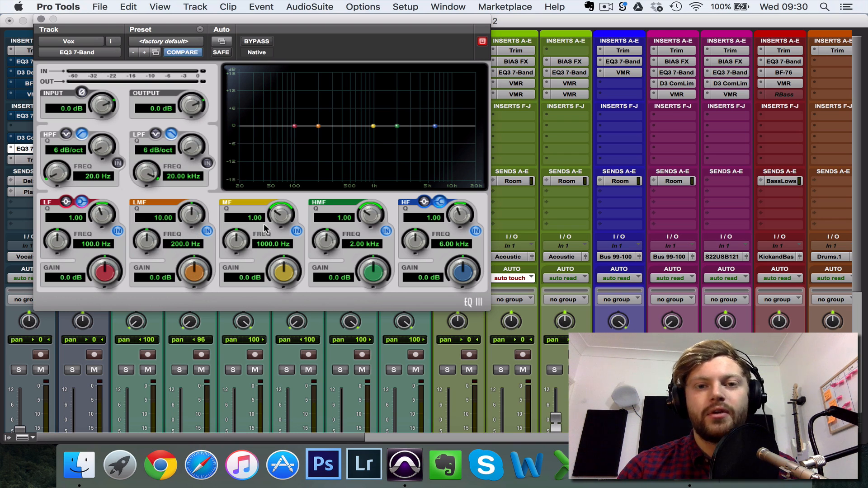
{"action": "left_click_drag", "start_coordinate": [174, 256], "coordinate": [199, 233]}
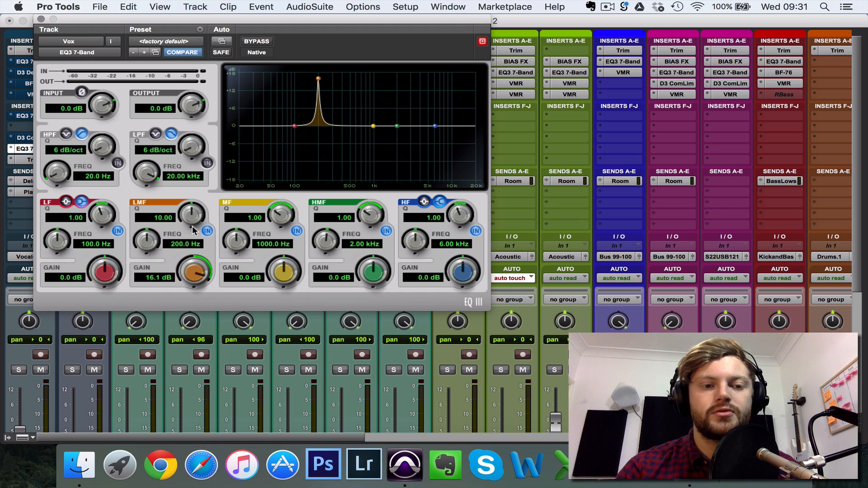
{"action": "left_click_drag", "start_coordinate": [189, 218], "coordinate": [199, 143]}
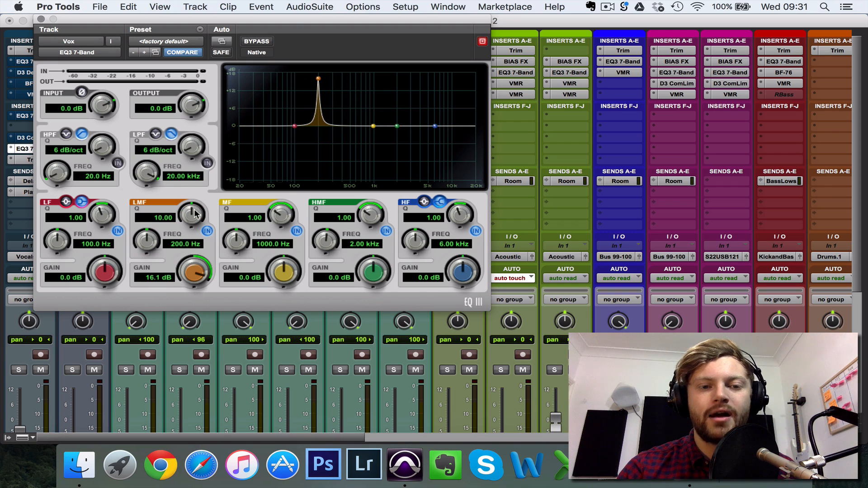
{"action": "left_click_drag", "start_coordinate": [193, 213], "coordinate": [187, 101]}
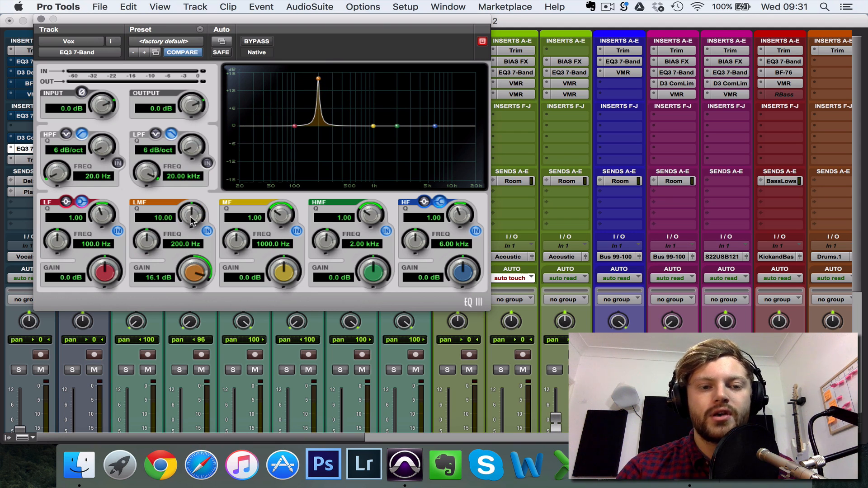
Set the low-mid band's Q to 6.68 and flatten the band to 0.1 dB at 216.5 Hz.
{"action": "left_click_drag", "start_coordinate": [193, 219], "coordinate": [193, 259]}
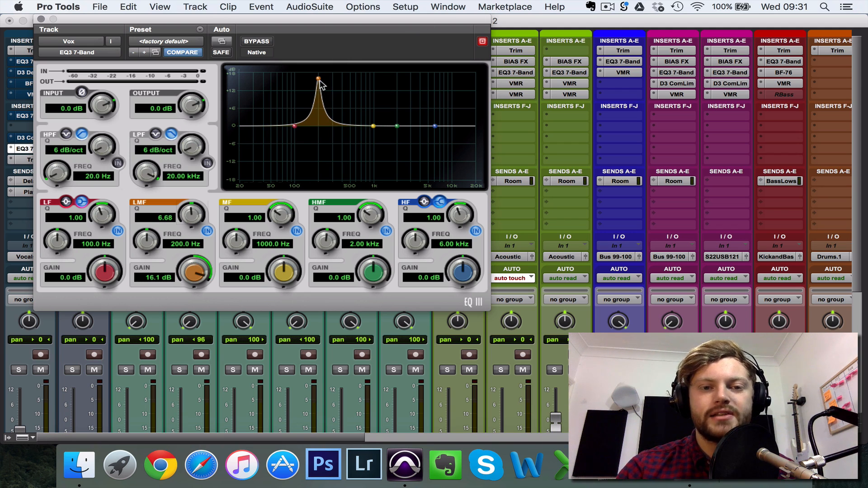
{"action": "left_click_drag", "start_coordinate": [318, 82], "coordinate": [321, 127]}
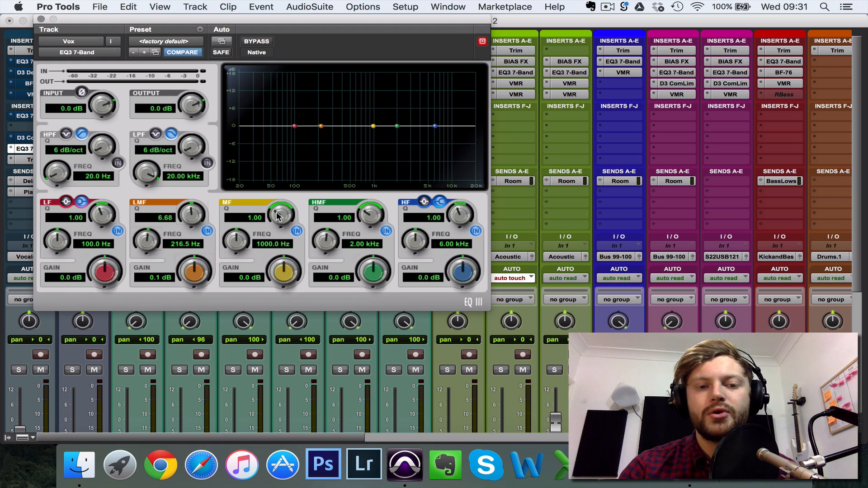
Set the mid band's Q to 5.75 and boost its gain to 16.7 dB.
{"action": "left_click_drag", "start_coordinate": [280, 216], "coordinate": [281, 173]}
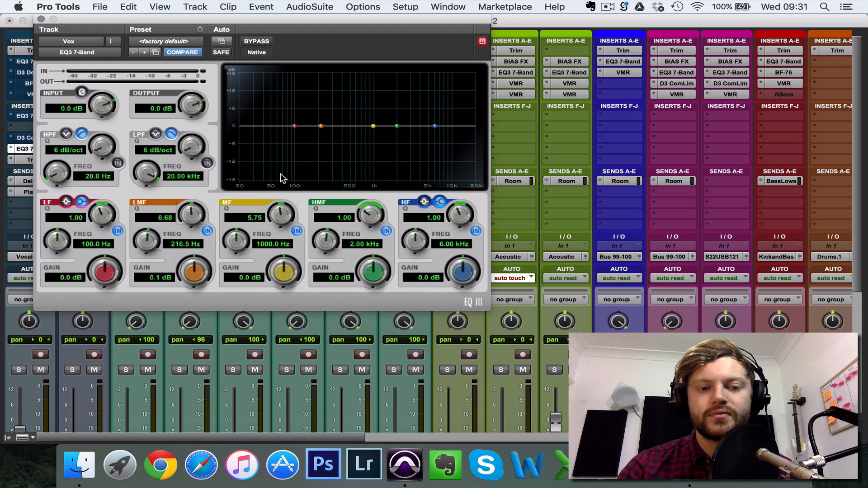
{"action": "left_click_drag", "start_coordinate": [284, 273], "coordinate": [275, 169]}
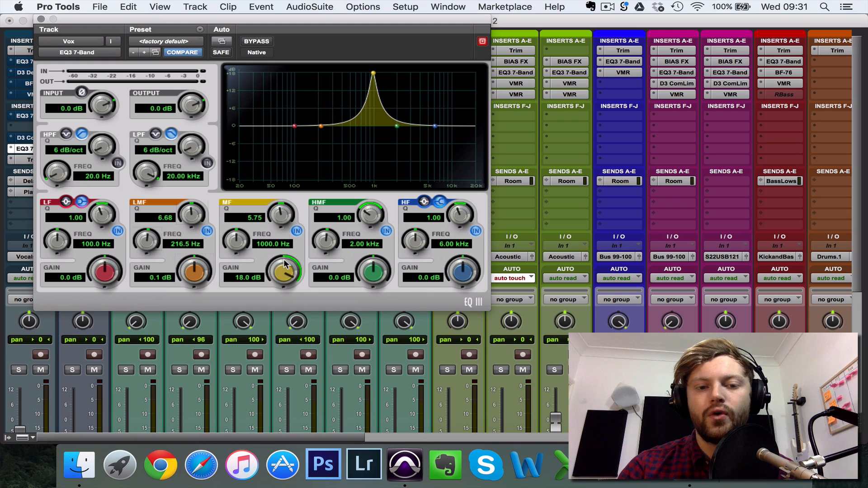
{"action": "left_click_drag", "start_coordinate": [283, 271], "coordinate": [244, 217]}
Sweep the boosted mid band back and forth between 125 Hz and about 1.56 kHz, ending at 126.3 Hz.
{"action": "left_click_drag", "start_coordinate": [238, 290], "coordinate": [224, 346]}
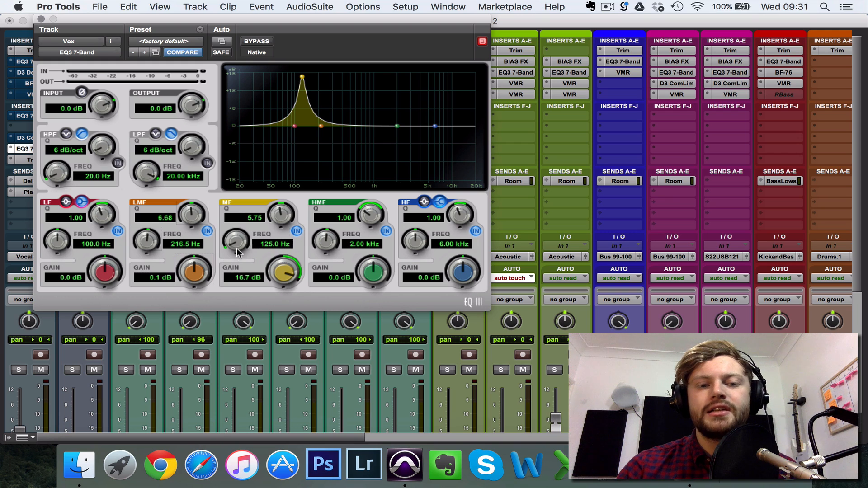
{"action": "left_click_drag", "start_coordinate": [239, 251], "coordinate": [244, 232]}
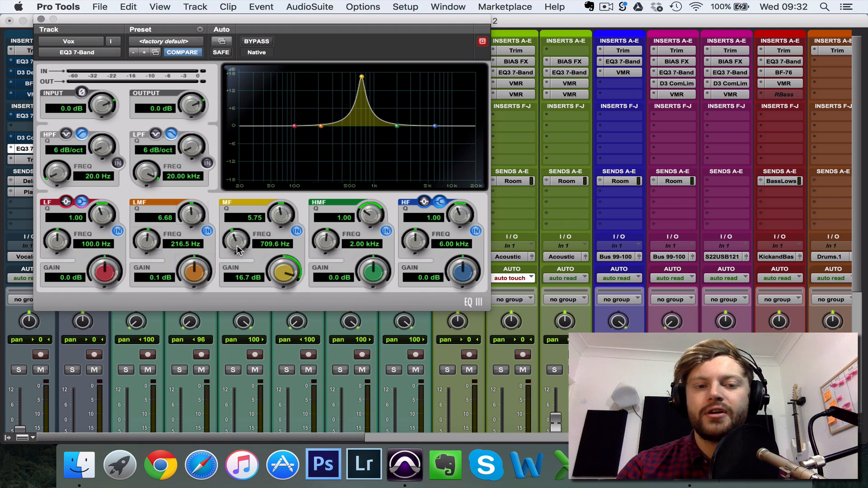
{"action": "mouse_move", "coordinate": [237, 245]}
{"action": "left_mouse_down"}
{"action": "mouse_move", "coordinate": [239, 210]}
{"action": "mouse_move", "coordinate": [241, 289]}
{"action": "mouse_move", "coordinate": [245, 199]}
{"action": "mouse_move", "coordinate": [258, 156]}
{"action": "mouse_move", "coordinate": [244, 249]}
{"action": "left_mouse_up"}
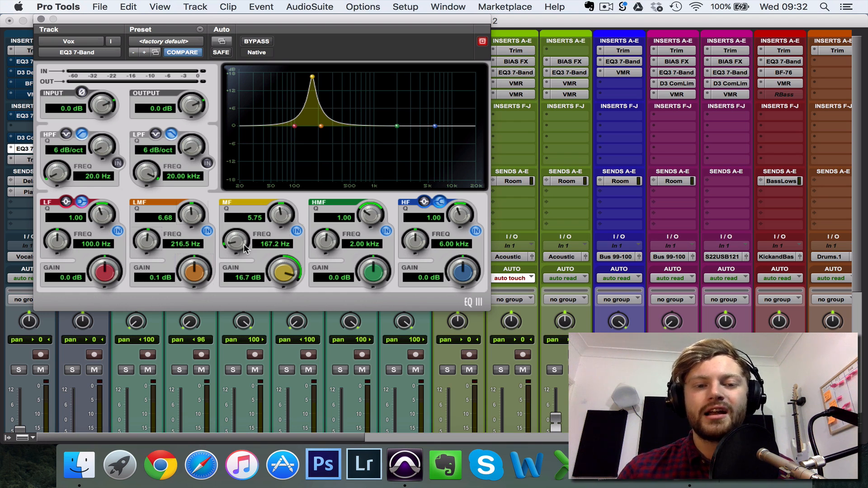
{"action": "left_click_drag", "start_coordinate": [244, 249], "coordinate": [253, 210]}
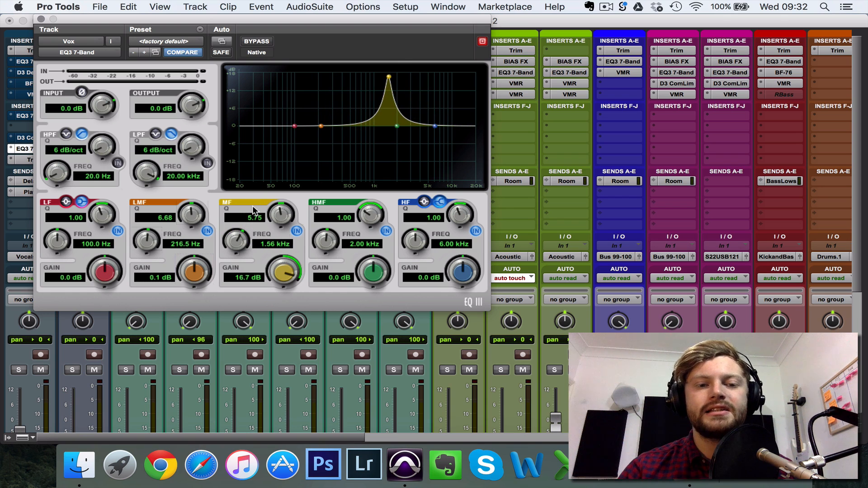
{"action": "left_click_drag", "start_coordinate": [241, 241], "coordinate": [230, 323]}
{"action": "left_click_drag", "start_coordinate": [240, 247], "coordinate": [231, 267]}
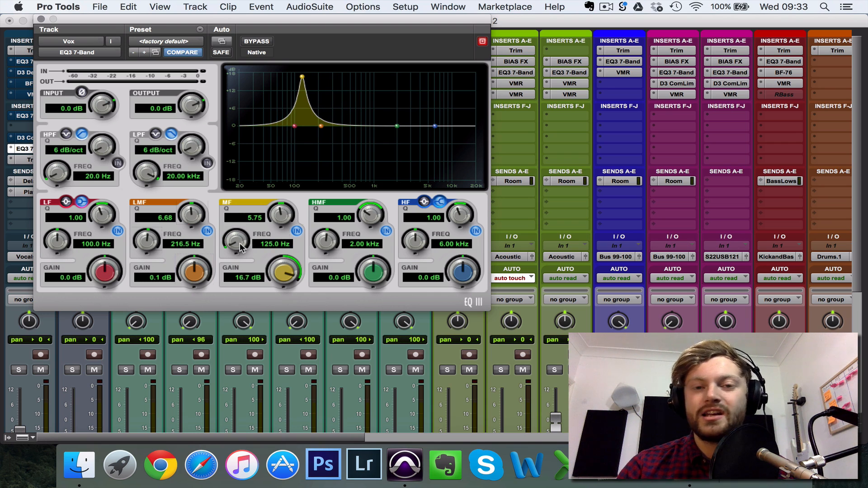
{"action": "mouse_move", "coordinate": [241, 247]}
{"action": "left_mouse_down"}
{"action": "mouse_move", "coordinate": [238, 203]}
{"action": "mouse_move", "coordinate": [246, 176]}
{"action": "mouse_move", "coordinate": [244, 254]}
{"action": "left_mouse_up"}
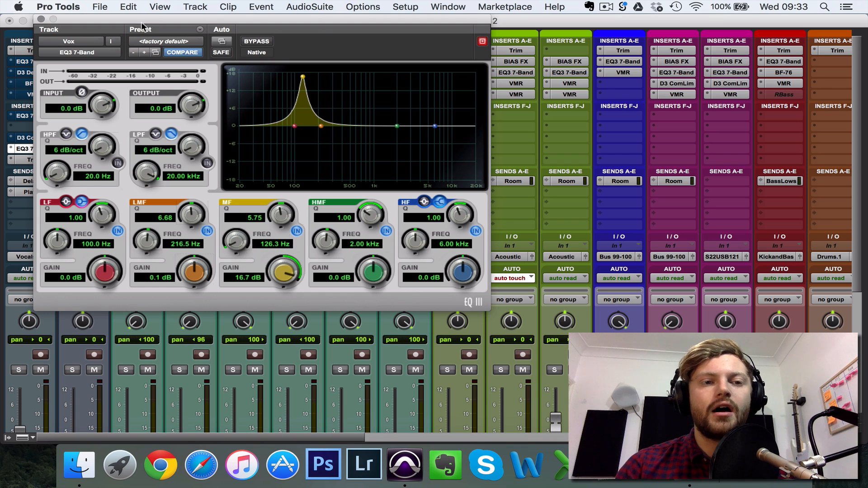
Solo the Vox track and sweep the mid band to about 658 Hz with 18 dB of gain.
{"action": "left_click_drag", "start_coordinate": [155, 23], "coordinate": [282, 61]}
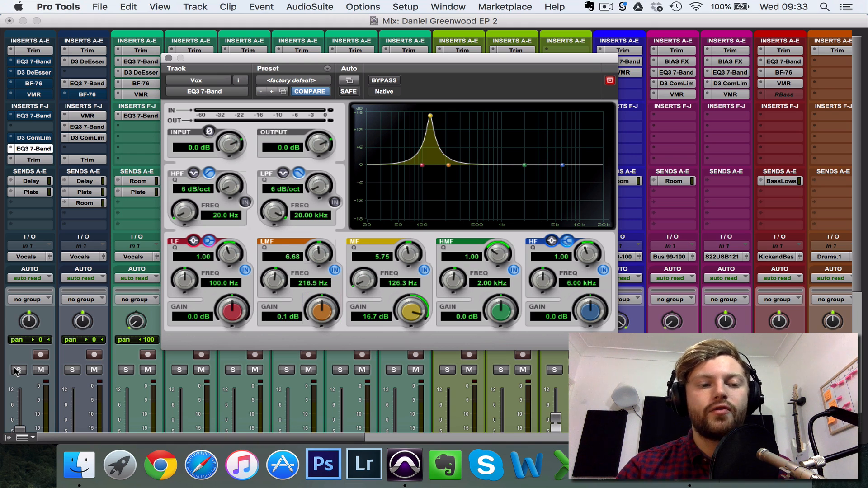
{"action": "left_click", "coordinate": [17, 370]}
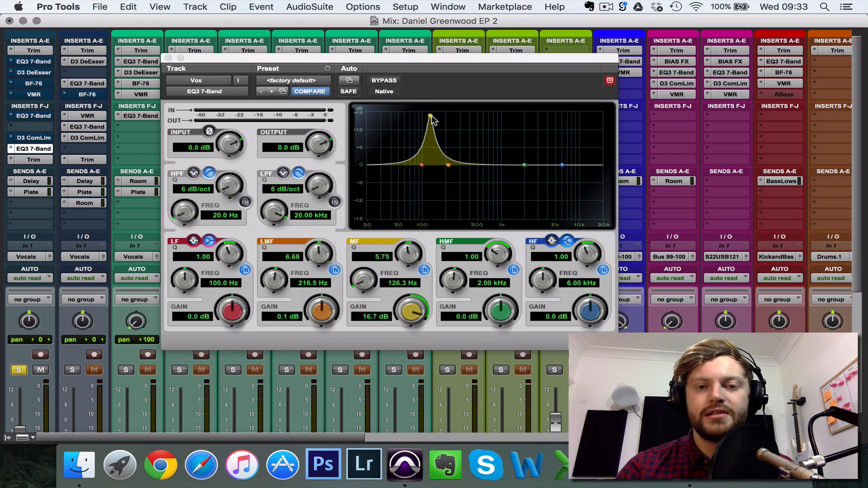
{"action": "left_click_drag", "start_coordinate": [430, 116], "coordinate": [485, 112]}
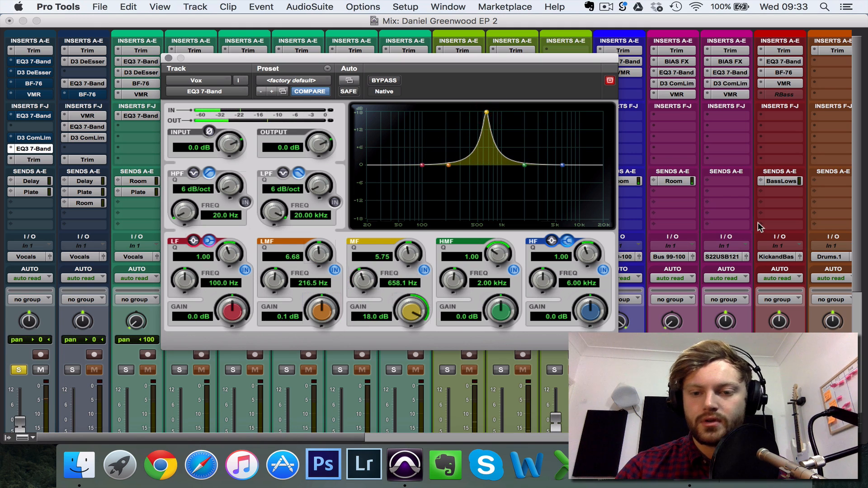
Mute the Delay, Plate and Room effect returns and move the boosted mid band on the vocal to 4.01 kHz.
{"action": "scroll", "coordinate": [759, 226], "scroll_direction": "down", "scroll_amount": 10}
{"action": "scroll", "coordinate": [760, 226], "scroll_direction": "right", "scroll_amount": 10}
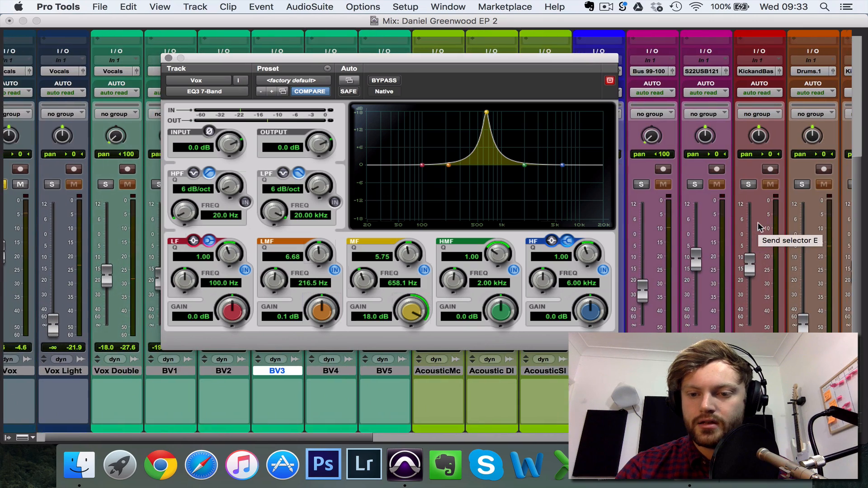
{"action": "scroll", "coordinate": [760, 226], "scroll_direction": "right", "scroll_amount": 15}
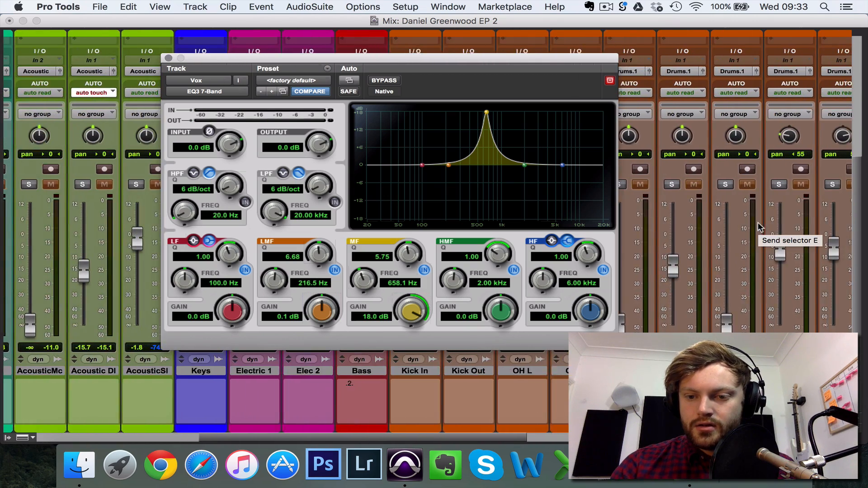
{"action": "scroll", "coordinate": [760, 228], "scroll_direction": "right", "scroll_amount": 10}
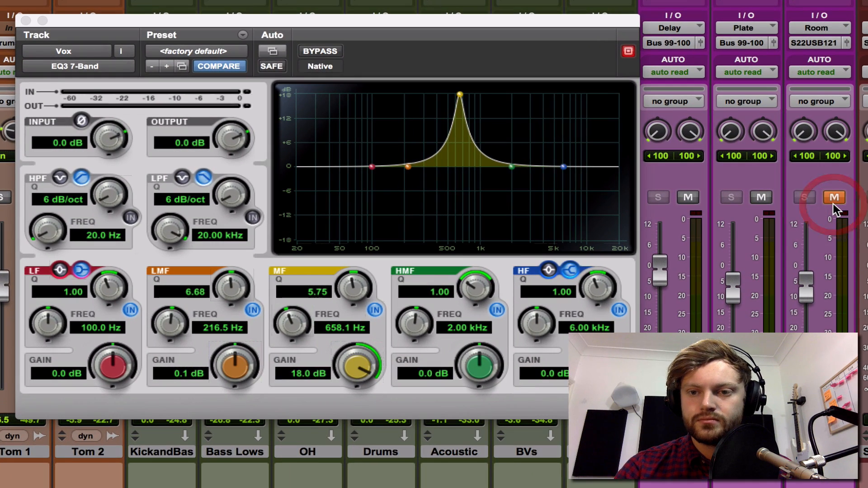
{"action": "left_click", "coordinate": [761, 187]}
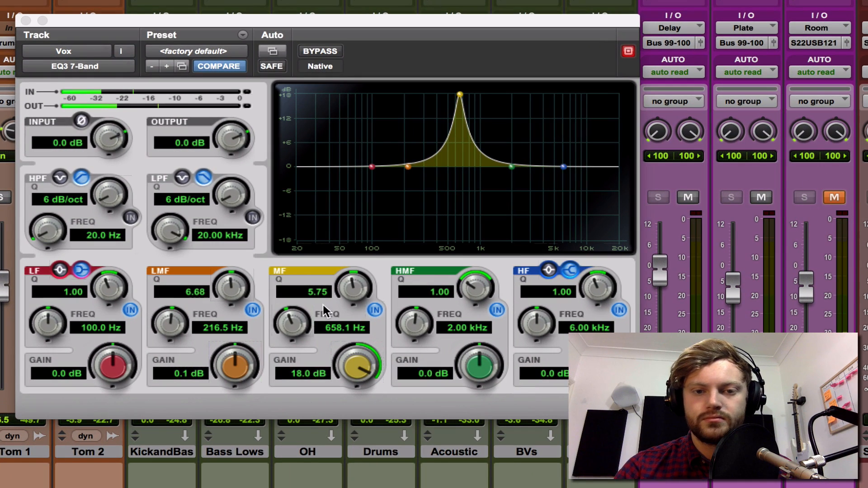
{"action": "left_click_drag", "start_coordinate": [460, 95], "coordinate": [544, 89]}
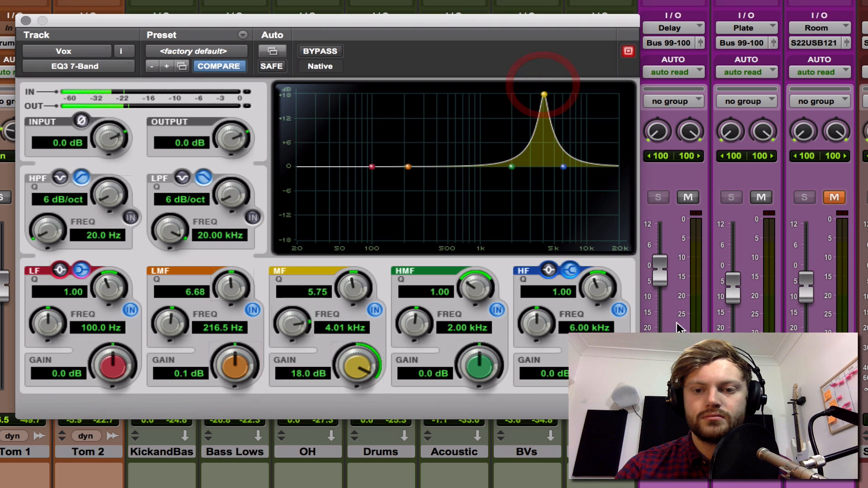
{"action": "left_click", "coordinate": [688, 198]}
{"action": "left_click", "coordinate": [761, 197]}
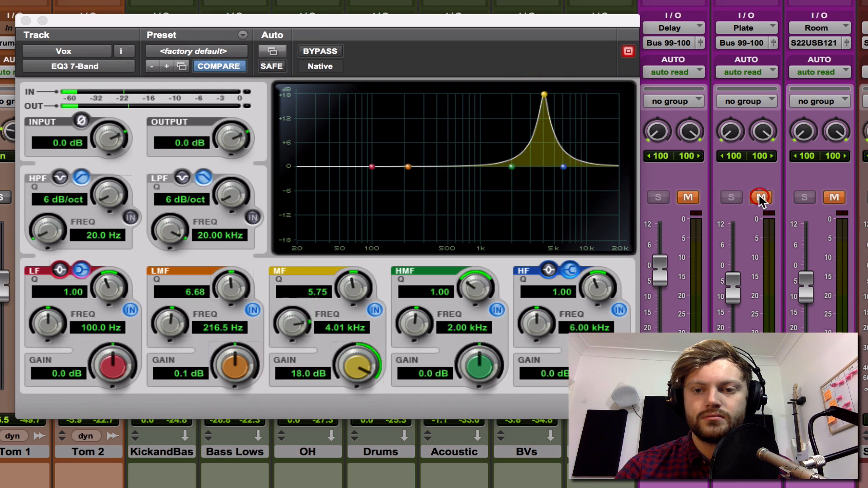
Sweep the boosted mid band down to 125 Hz and through the vocal's range, ending at 155.5 Hz.
{"action": "left_click_drag", "start_coordinate": [545, 95], "coordinate": [371, 86]}
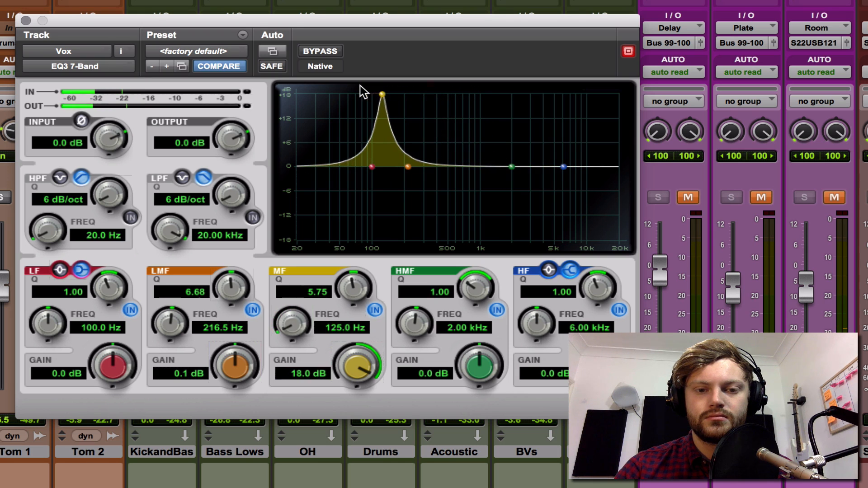
{"action": "left_click_drag", "start_coordinate": [286, 331], "coordinate": [284, 313]}
{"action": "key", "text": "Return"}
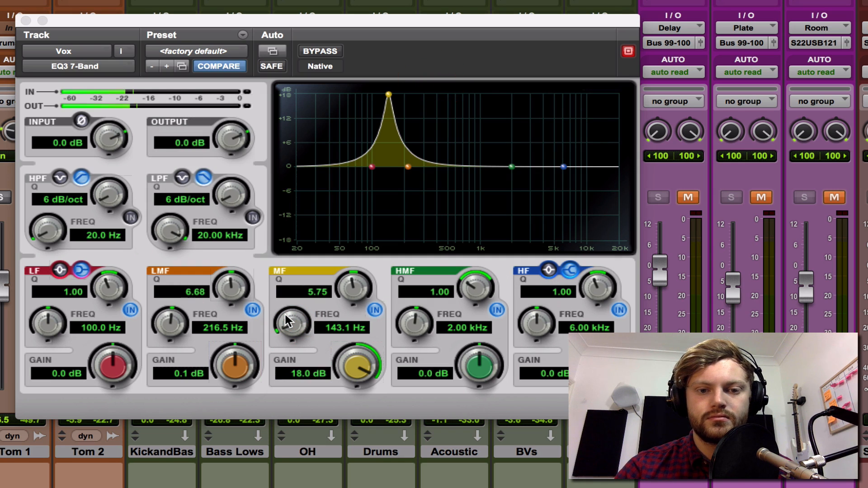
{"action": "left_click_drag", "start_coordinate": [292, 325], "coordinate": [285, 411]}
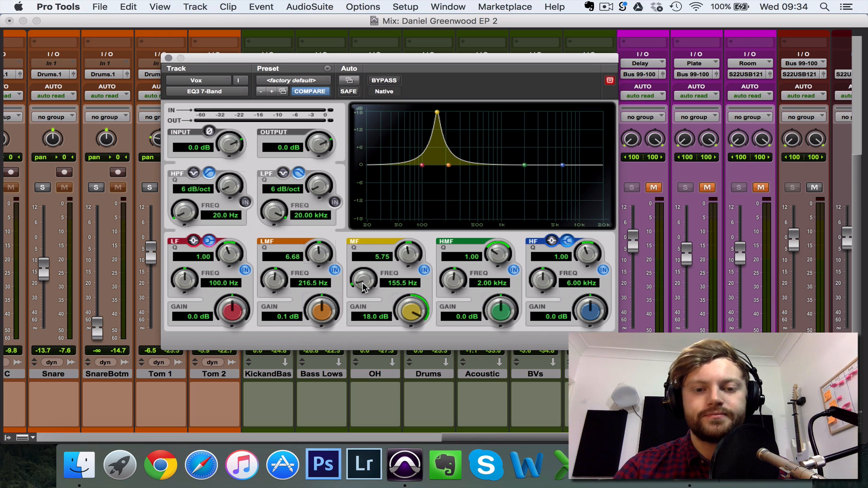
Sweep the boosted mid band up through 1.52 kHz to about 7.21 kHz, ending at 6.11 kHz.
{"action": "left_click_drag", "start_coordinate": [362, 287], "coordinate": [367, 237]}
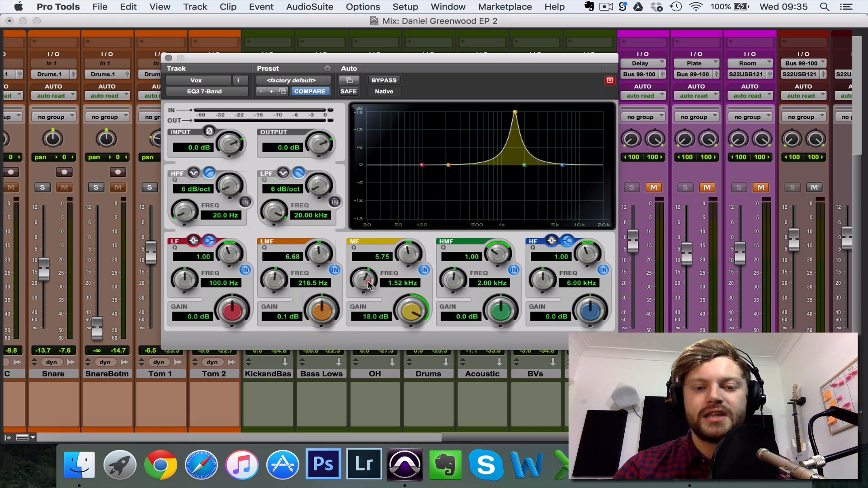
{"action": "left_click_drag", "start_coordinate": [369, 282], "coordinate": [350, 321]}
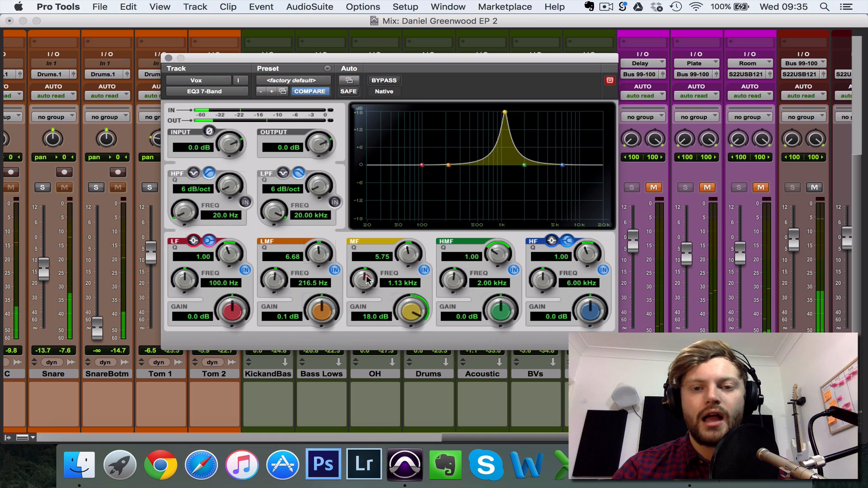
{"action": "left_click_drag", "start_coordinate": [366, 280], "coordinate": [379, 196]}
{"action": "left_click_drag", "start_coordinate": [363, 277], "coordinate": [362, 281]}
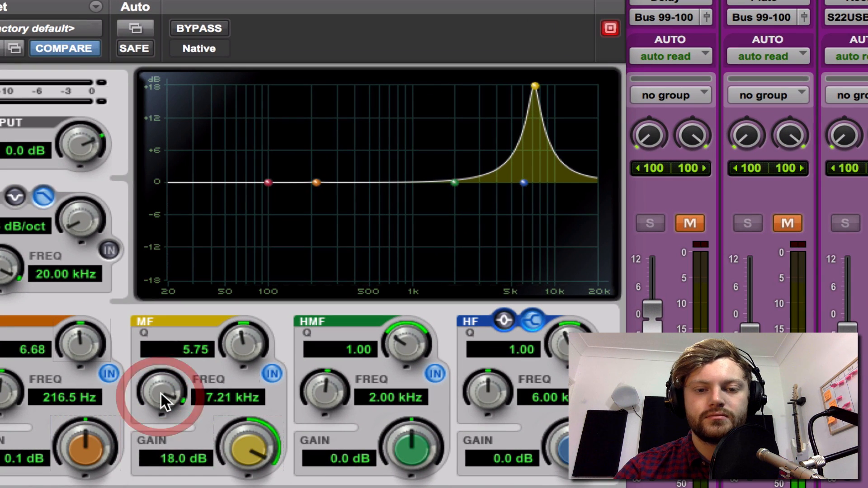
{"action": "left_click_drag", "start_coordinate": [161, 394], "coordinate": [161, 424]}
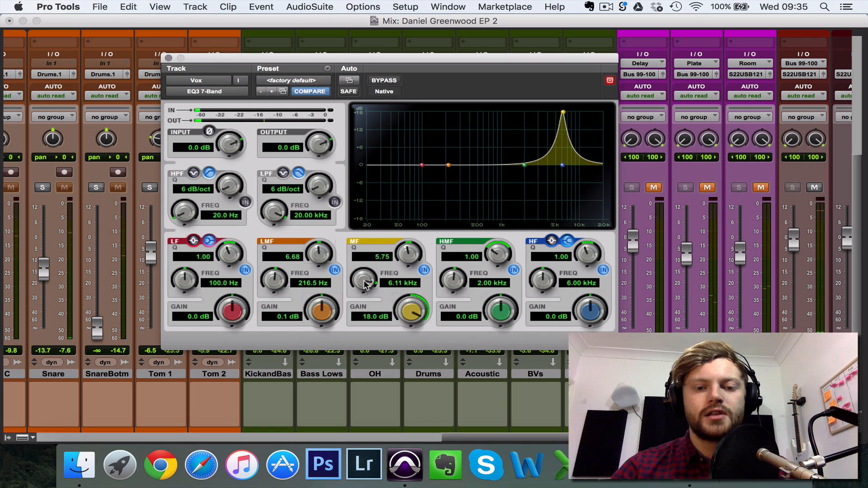
Sweep the boosted mid band down through the low mids to about 299 Hz and back up to 372.4 Hz.
{"action": "left_click_drag", "start_coordinate": [365, 284], "coordinate": [352, 433]}
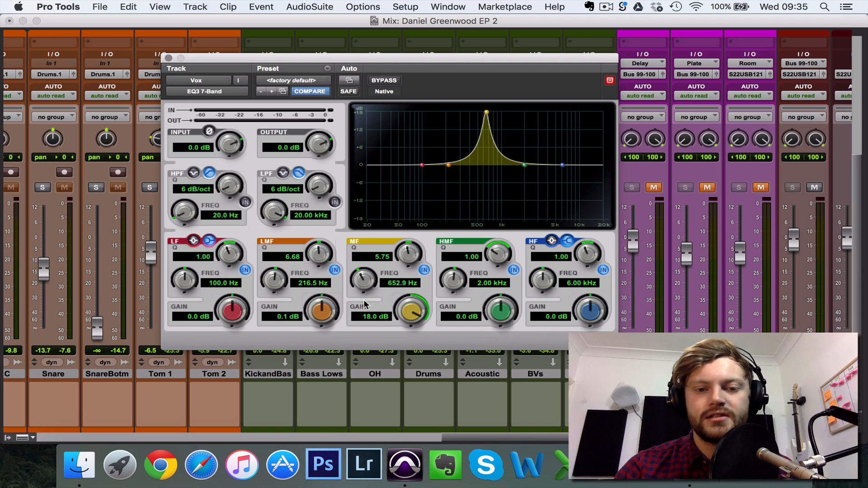
{"action": "left_click_drag", "start_coordinate": [364, 280], "coordinate": [363, 286]}
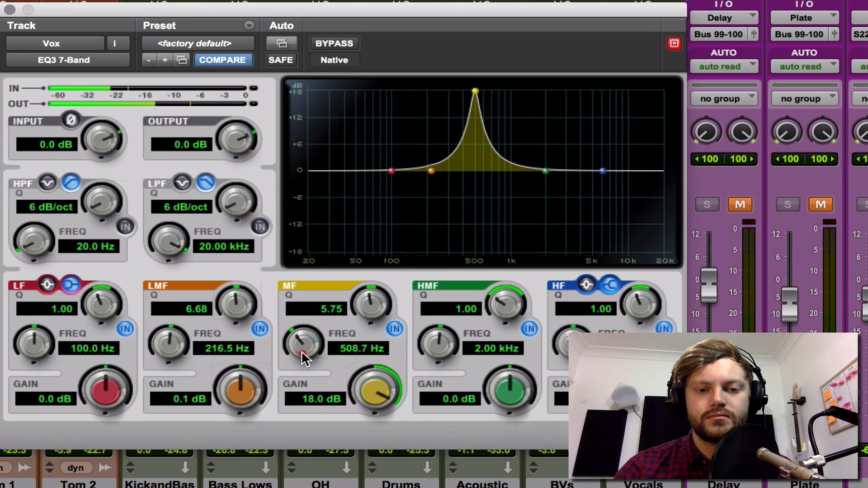
{"action": "mouse_move", "coordinate": [303, 353]}
{"action": "left_mouse_down"}
{"action": "mouse_move", "coordinate": [300, 344]}
{"action": "mouse_move", "coordinate": [294, 390]}
{"action": "mouse_move", "coordinate": [291, 343]}
{"action": "mouse_move", "coordinate": [294, 363]}
{"action": "left_mouse_up"}
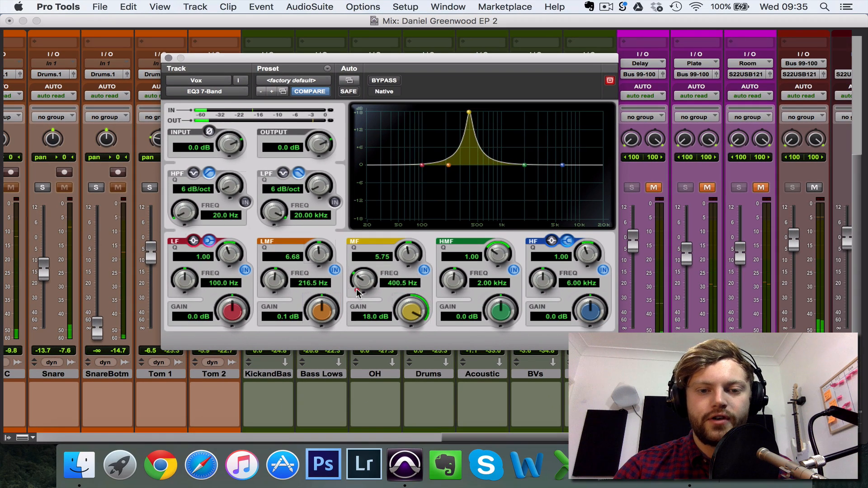
{"action": "left_click_drag", "start_coordinate": [357, 291], "coordinate": [357, 318]}
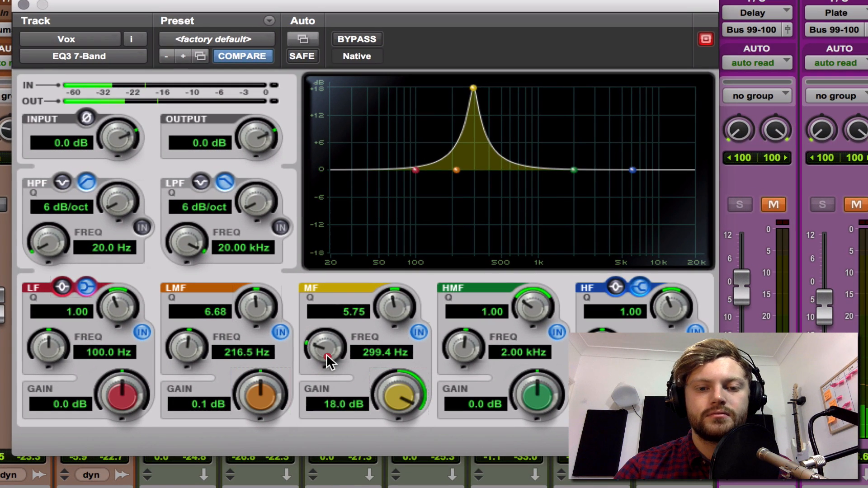
{"action": "left_click_drag", "start_coordinate": [326, 360], "coordinate": [324, 340]}
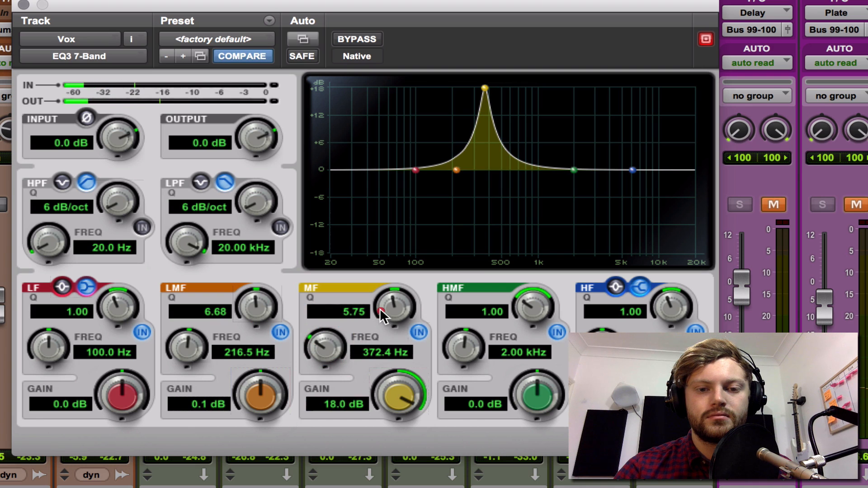
Narrow the mid band to a Q of 7.00, sweep it down to 125 Hz and set its frequency to 500 Hz.
{"action": "left_click_drag", "start_coordinate": [380, 309], "coordinate": [380, 301]}
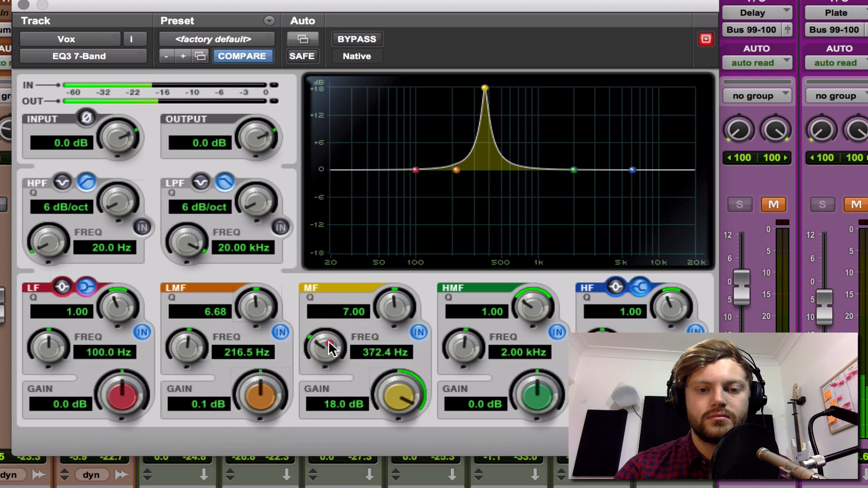
{"action": "left_click_drag", "start_coordinate": [328, 343], "coordinate": [335, 486]}
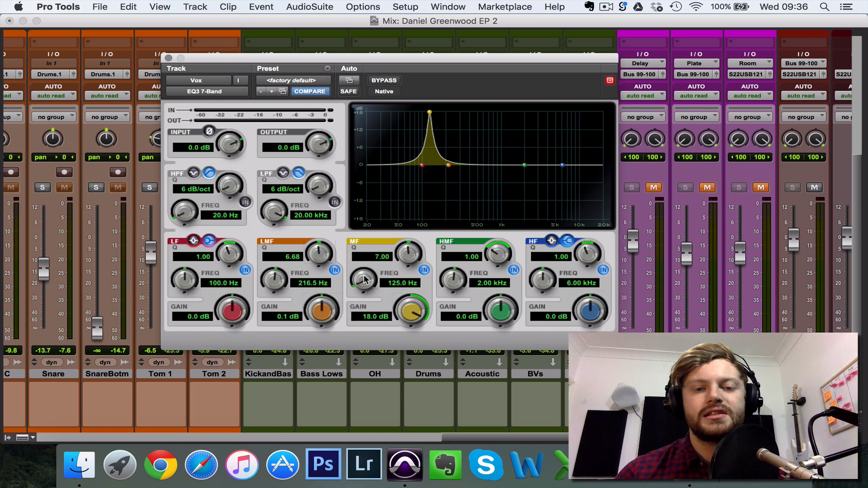
{"action": "left_click", "coordinate": [399, 284]}
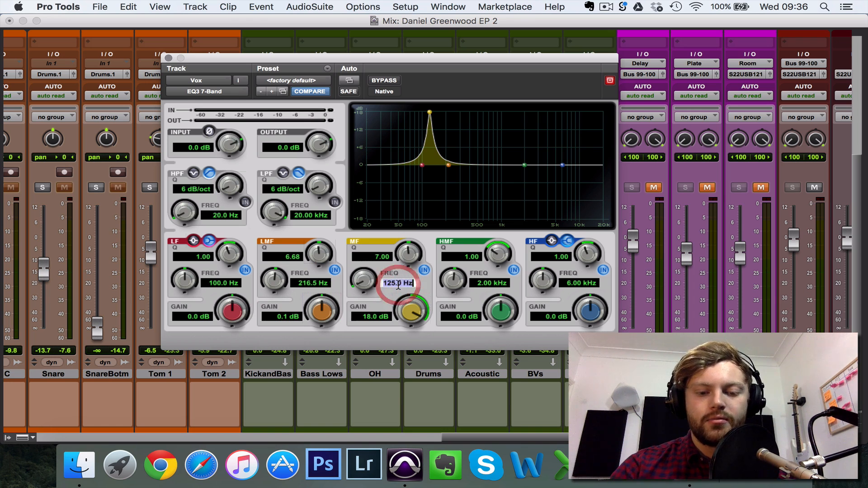
{"action": "type", "text": "500"}
{"action": "key", "text": "Return"}
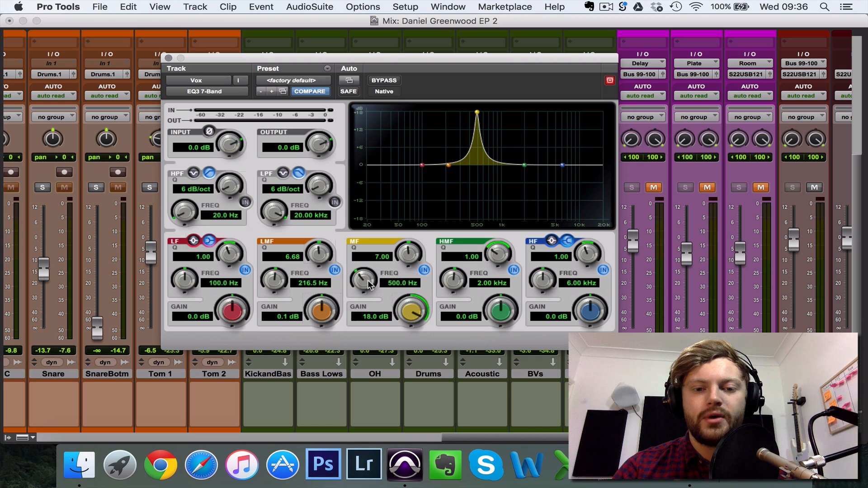
Tune the mid band to 602.9 Hz and turn the boost into a -4.2 dB cut with a Q of 5.43.
{"action": "left_click_drag", "start_coordinate": [364, 283], "coordinate": [365, 277]}
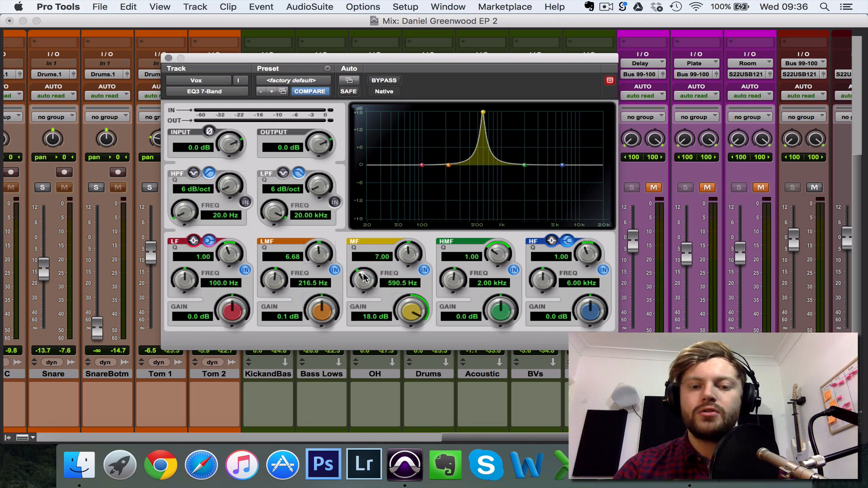
{"action": "left_click_drag", "start_coordinate": [412, 312], "coordinate": [404, 378]}
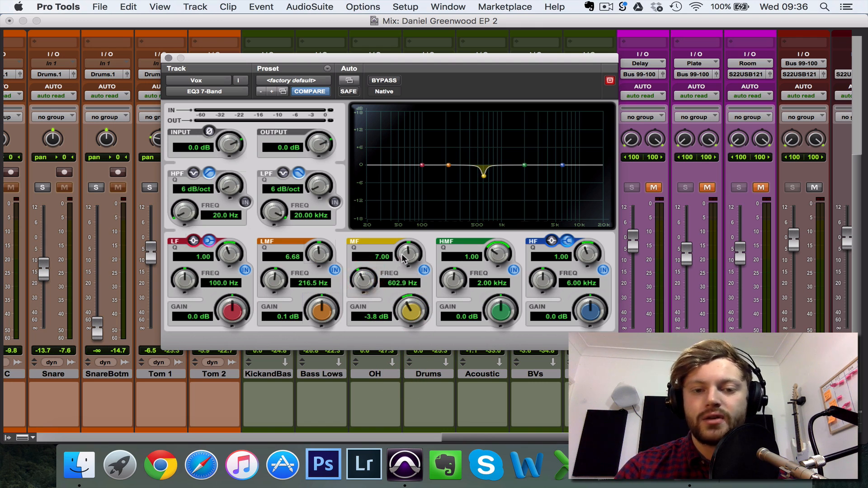
{"action": "left_click_drag", "start_coordinate": [398, 259], "coordinate": [398, 261]}
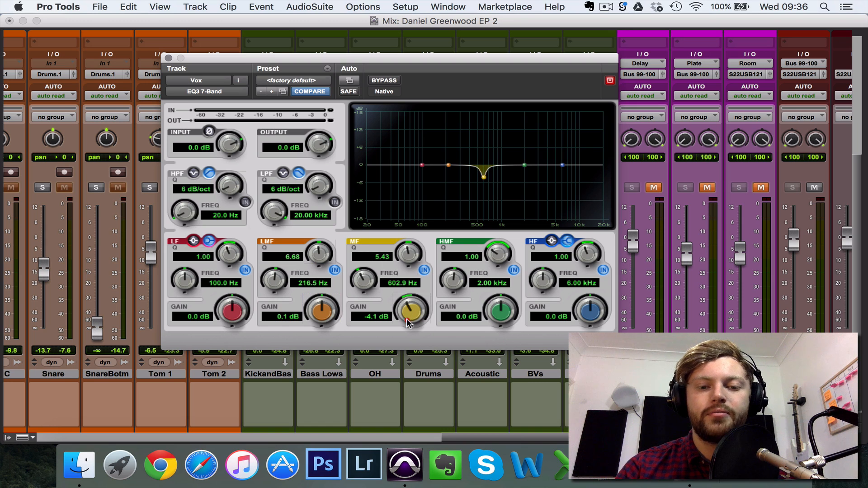
{"action": "mouse_move", "coordinate": [407, 322]}
{"action": "left_mouse_down"}
{"action": "mouse_move", "coordinate": [401, 349]}
{"action": "mouse_move", "coordinate": [401, 331]}
{"action": "left_mouse_up"}
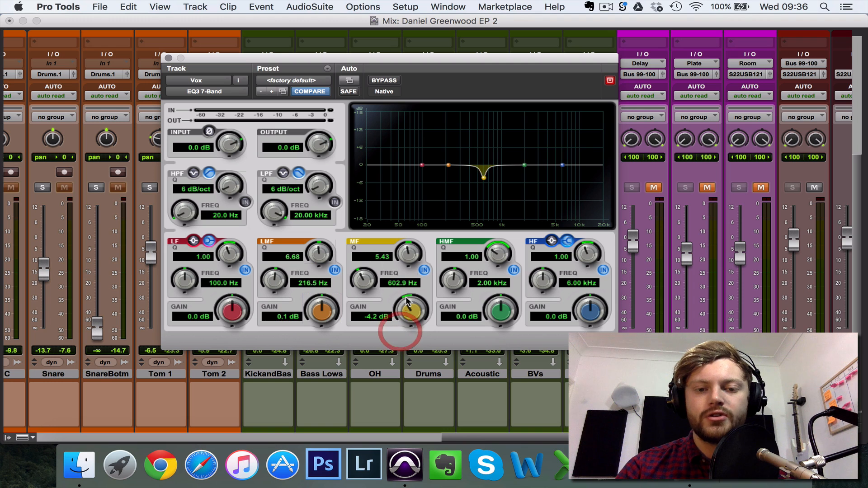
Set the high-mid band to 6.00 kHz with a Q of 3.51 and -2.7 dB gain, and ease the mid band's cut to -3.3 dB.
{"action": "left_click", "coordinate": [486, 284]}
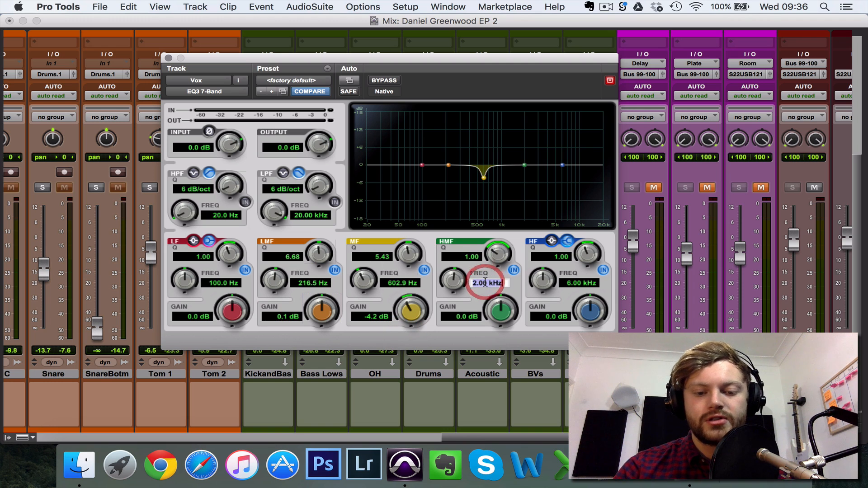
{"action": "type", "text": "6000"}
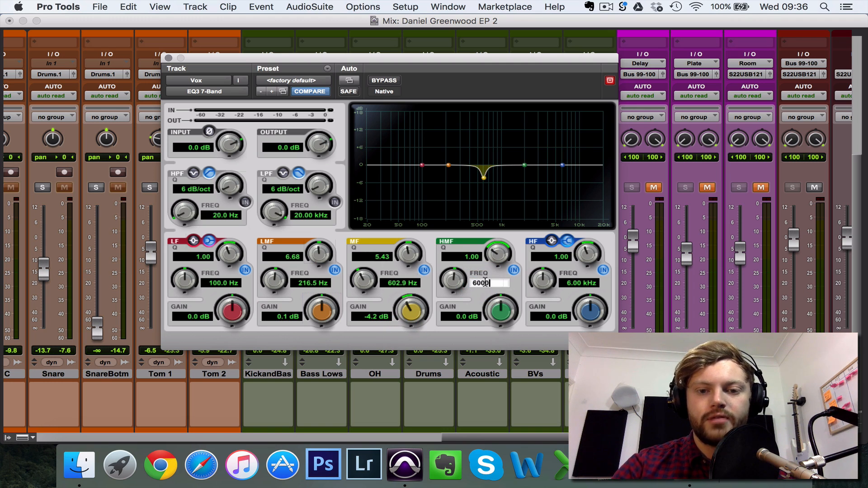
{"action": "key", "text": "Return"}
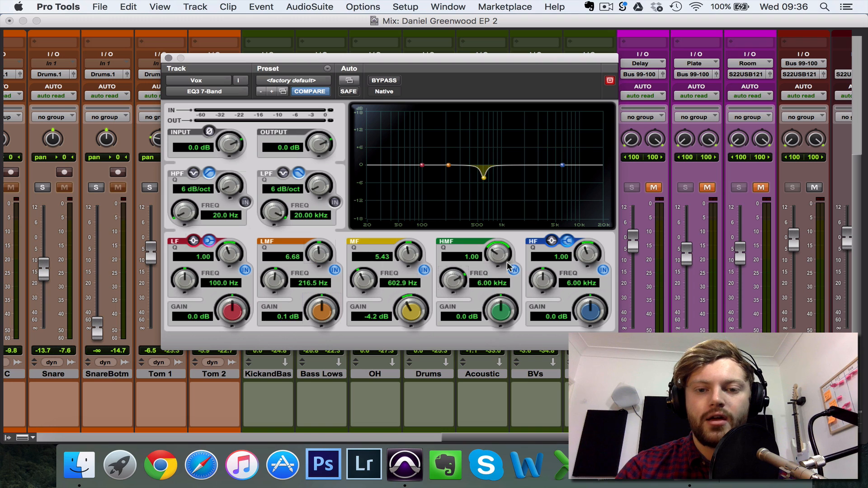
{"action": "left_click_drag", "start_coordinate": [498, 246], "coordinate": [500, 235]}
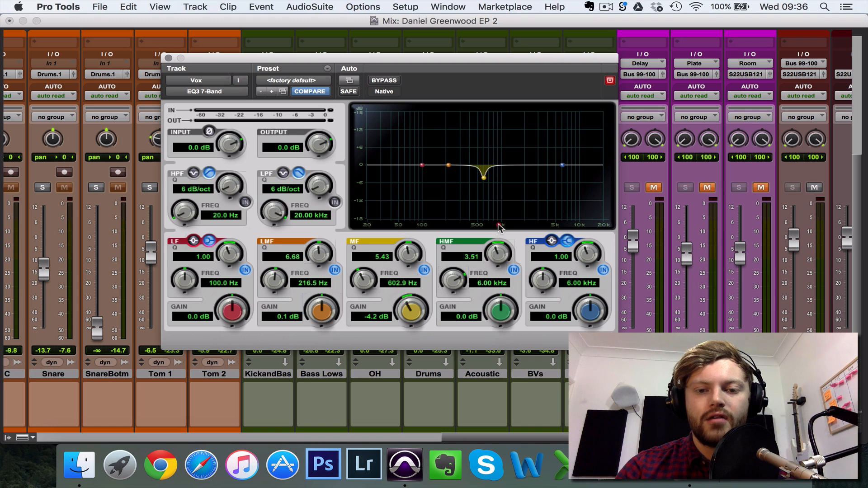
{"action": "left_click_drag", "start_coordinate": [502, 321], "coordinate": [504, 328]}
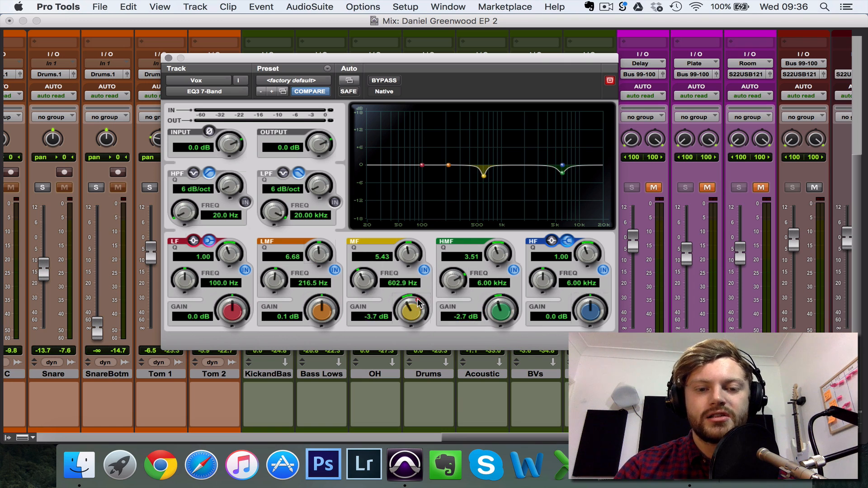
{"action": "left_click_drag", "start_coordinate": [419, 303], "coordinate": [415, 308]}
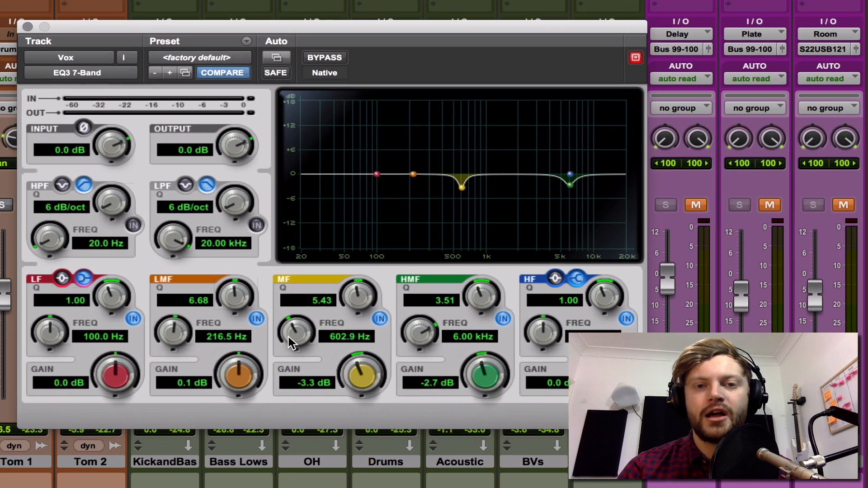
Retune the mid band to 590.5 Hz under a temporary 11.1 dB boost, cut it to -3.7 dB, and deepen the high-mid cut to -4.2 dB.
{"action": "left_click_drag", "start_coordinate": [356, 371], "coordinate": [356, 267]}
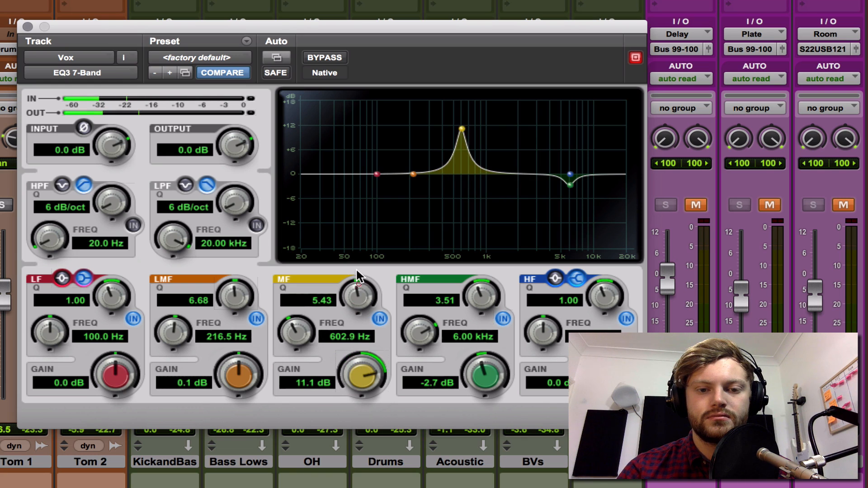
{"action": "left_click_drag", "start_coordinate": [297, 329], "coordinate": [298, 334]}
{"action": "left_click_drag", "start_coordinate": [353, 362], "coordinate": [357, 472]}
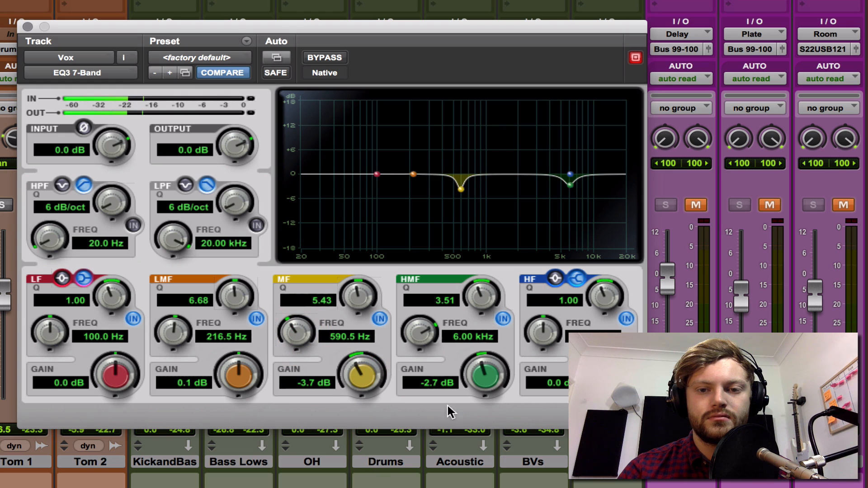
{"action": "mouse_move", "coordinate": [488, 382]}
{"action": "left_mouse_down"}
{"action": "mouse_move", "coordinate": [488, 393]}
{"action": "mouse_move", "coordinate": [476, 381]}
{"action": "left_mouse_up"}
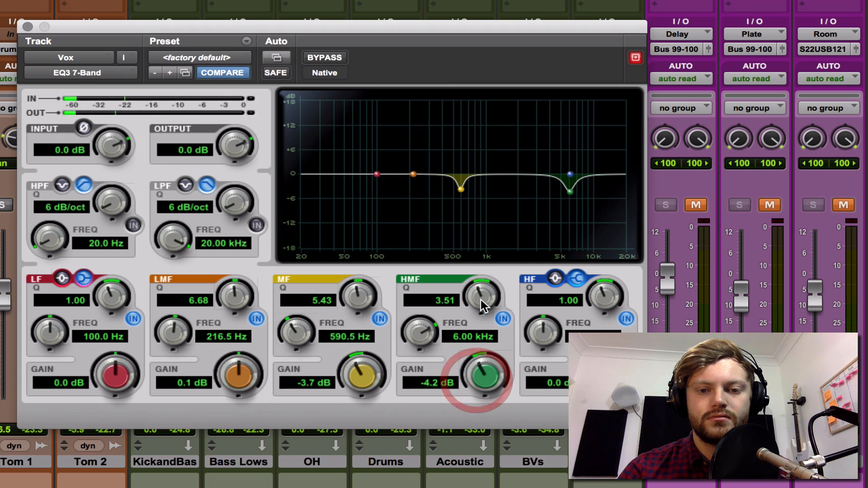
Set the high-mid band's Q to 3.80 and its cut to -3.7 dB, keeping the frequency at 6.00 kHz.
{"action": "left_click_drag", "start_coordinate": [481, 298], "coordinate": [485, 264]}
{"action": "mouse_move", "coordinate": [427, 335]}
{"action": "left_mouse_down"}
{"action": "mouse_move", "coordinate": [429, 322]}
{"action": "mouse_move", "coordinate": [419, 344]}
{"action": "left_mouse_up"}
{"action": "left_click_drag", "start_coordinate": [476, 378], "coordinate": [459, 487]}
{"action": "left_click_drag", "start_coordinate": [429, 337], "coordinate": [426, 326]}
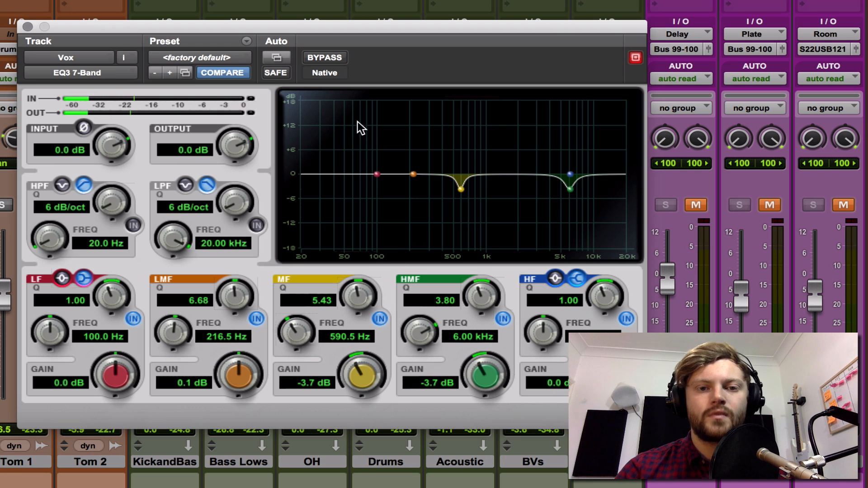
Compare the vocal with the EQ bypassed and active, and deepen the mid band's cut to -5.2 dB.
{"action": "left_click", "coordinate": [326, 57]}
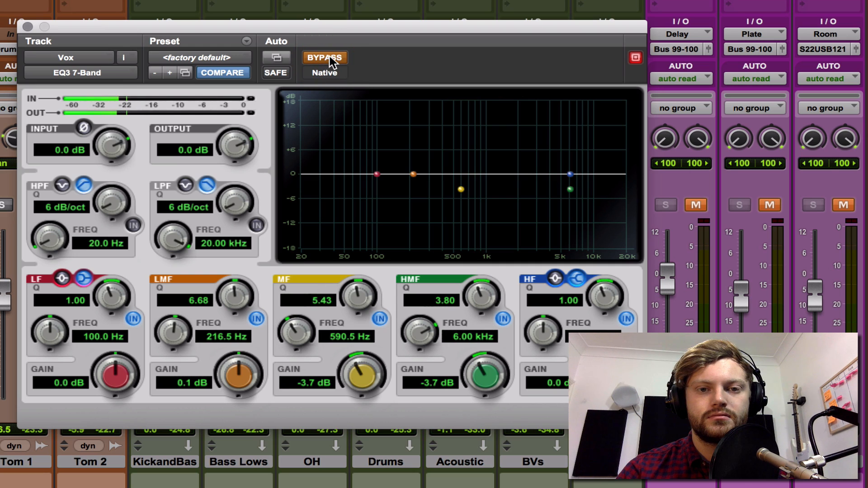
{"action": "left_click", "coordinate": [330, 59]}
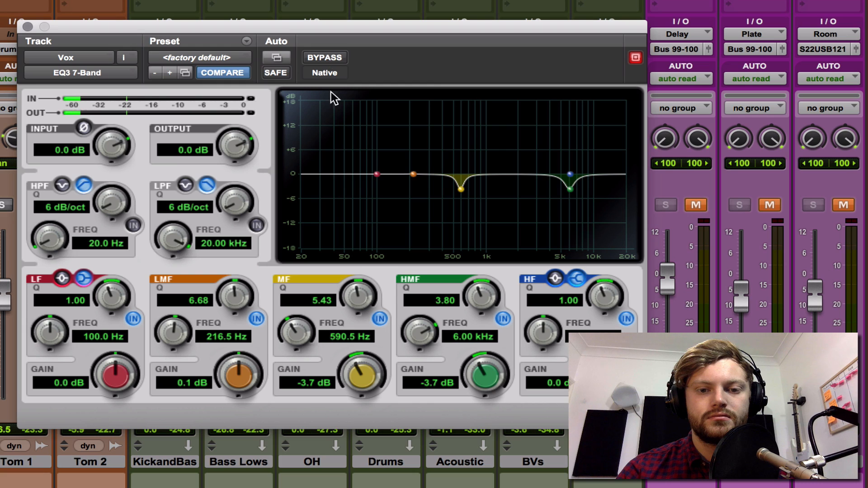
{"action": "left_click_drag", "start_coordinate": [360, 371], "coordinate": [361, 387]}
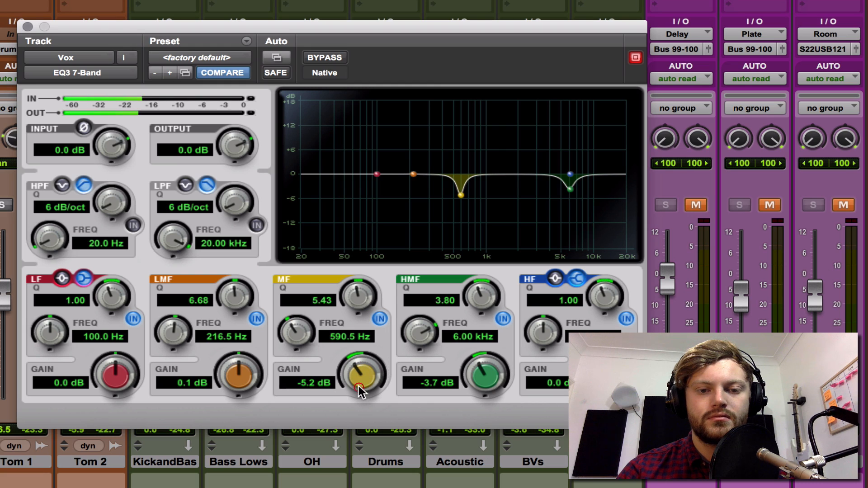
Switch the EQ's bypass on and off repeatedly to compare the processed and unprocessed vocal, ending with the EQ active.
{"action": "left_click", "coordinate": [334, 59]}
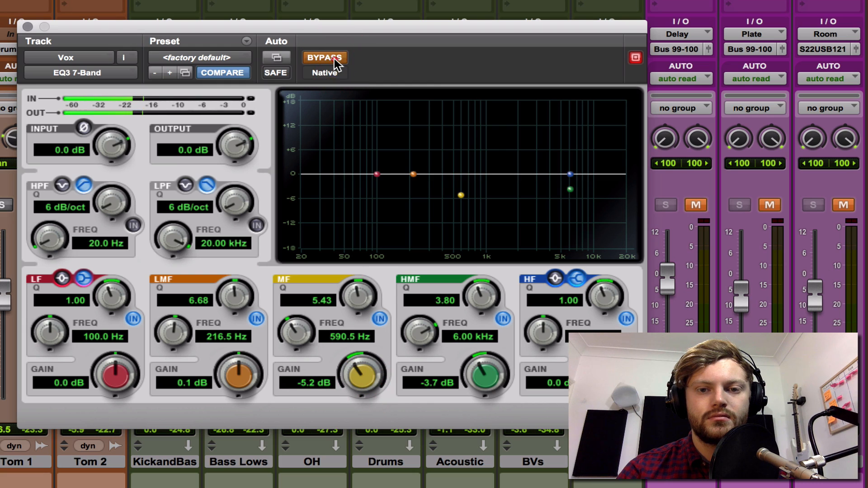
{"action": "left_click", "coordinate": [334, 58]}
{"action": "left_click", "coordinate": [335, 59]}
{"action": "left_click", "coordinate": [334, 59]}
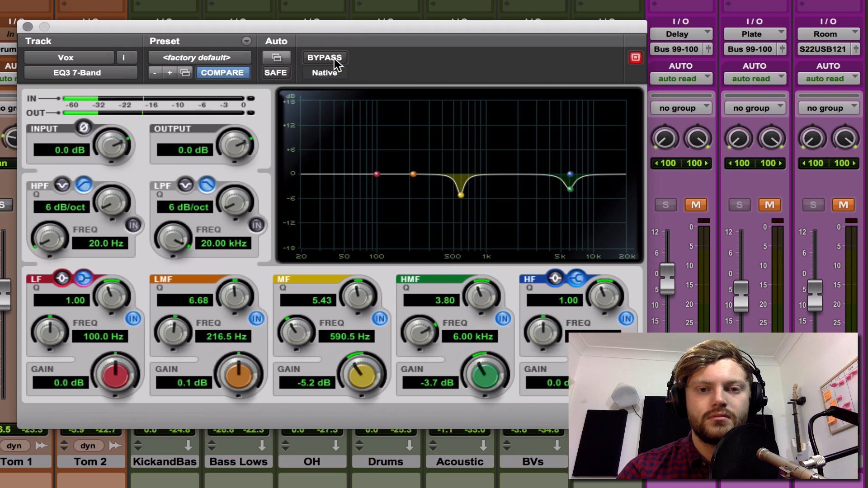
{"action": "left_click", "coordinate": [335, 58]}
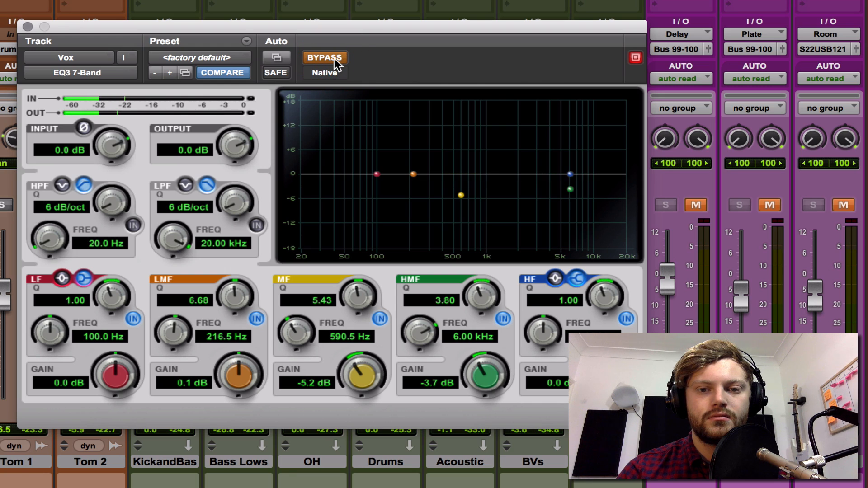
{"action": "left_click", "coordinate": [335, 58]}
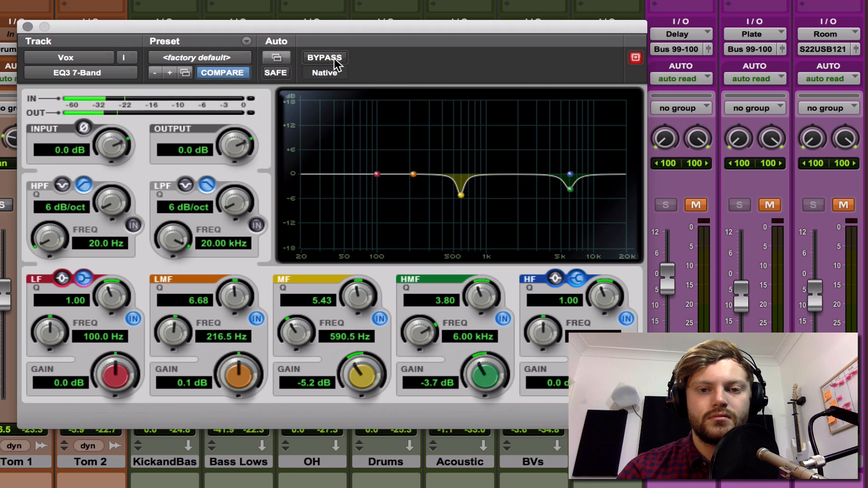
{"action": "left_click", "coordinate": [334, 59]}
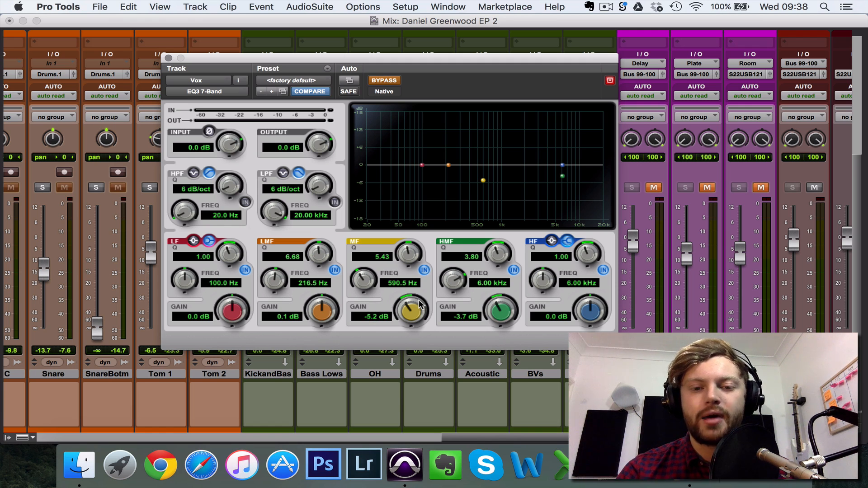
{"action": "left_click", "coordinate": [390, 81]}
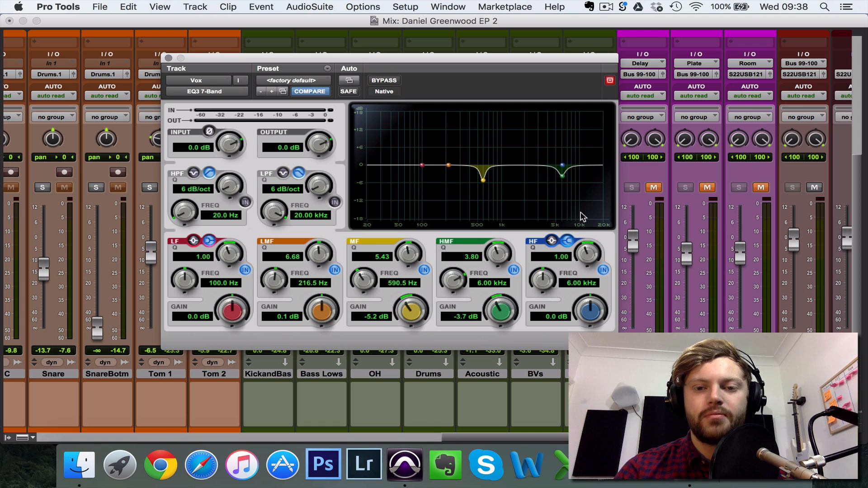
Exaggerate the cuts to -9.6 dB on the high-mid band and -9.3 dB on the mid band, and compare against the bypassed vocal.
{"action": "left_click_drag", "start_coordinate": [509, 313], "coordinate": [503, 349]}
{"action": "mouse_move", "coordinate": [410, 316]}
{"action": "left_mouse_down"}
{"action": "mouse_move", "coordinate": [407, 345]}
{"action": "mouse_move", "coordinate": [409, 312]}
{"action": "left_mouse_up"}
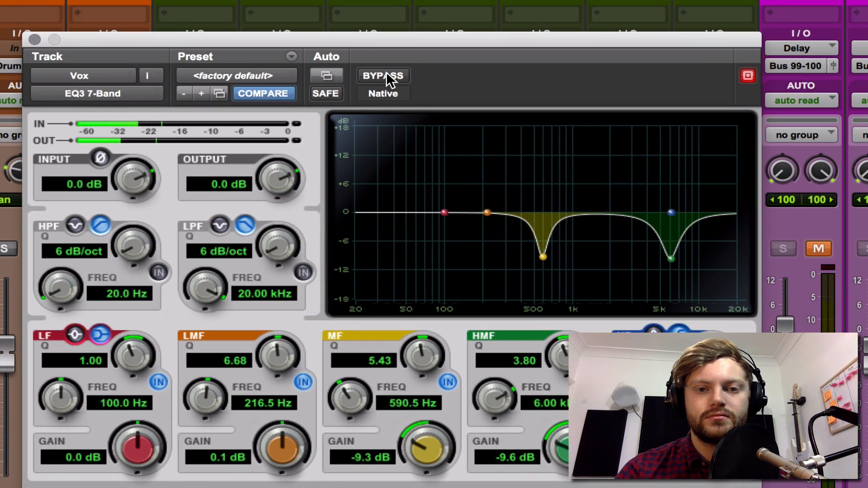
{"action": "left_click", "coordinate": [386, 75]}
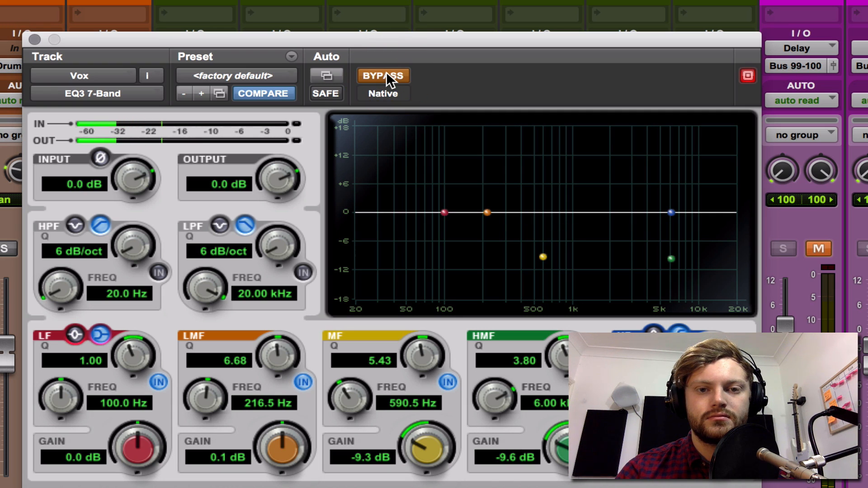
{"action": "left_click", "coordinate": [386, 76]}
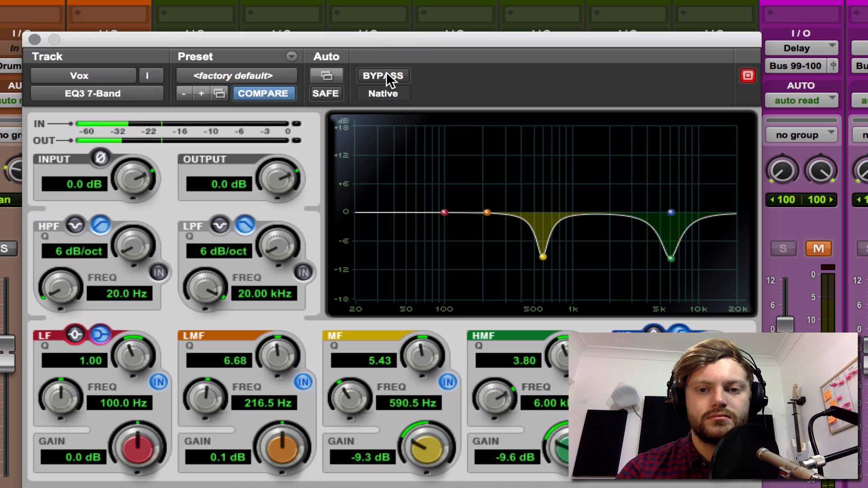
{"action": "left_click", "coordinate": [387, 75]}
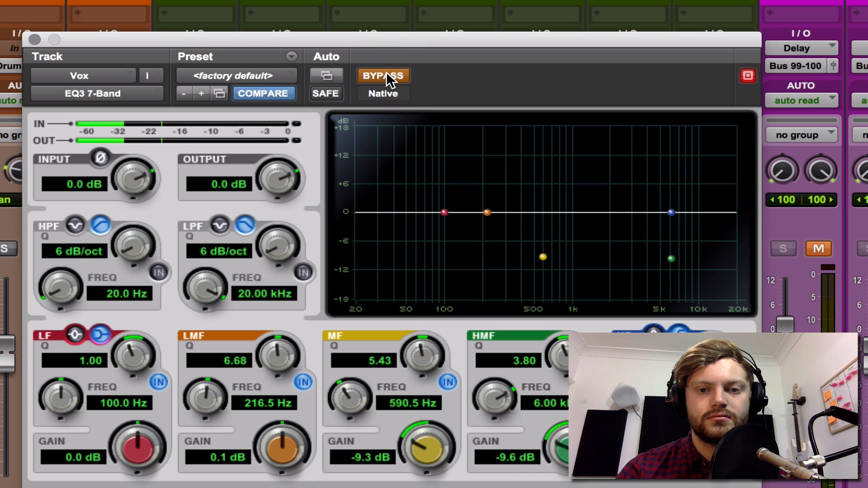
{"action": "left_click", "coordinate": [387, 72]}
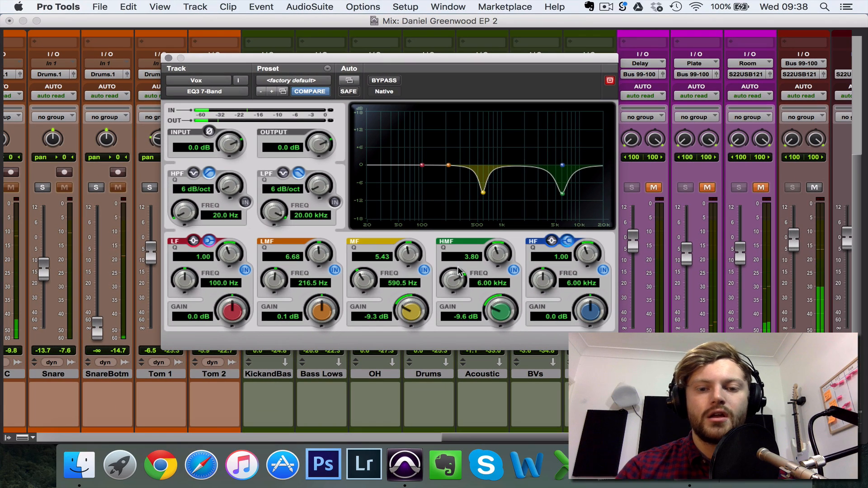
Ease the high-mid band's cut to -5.0 dB and the mid band's cut to -6.5 dB.
{"action": "left_click_drag", "start_coordinate": [516, 327], "coordinate": [515, 305]}
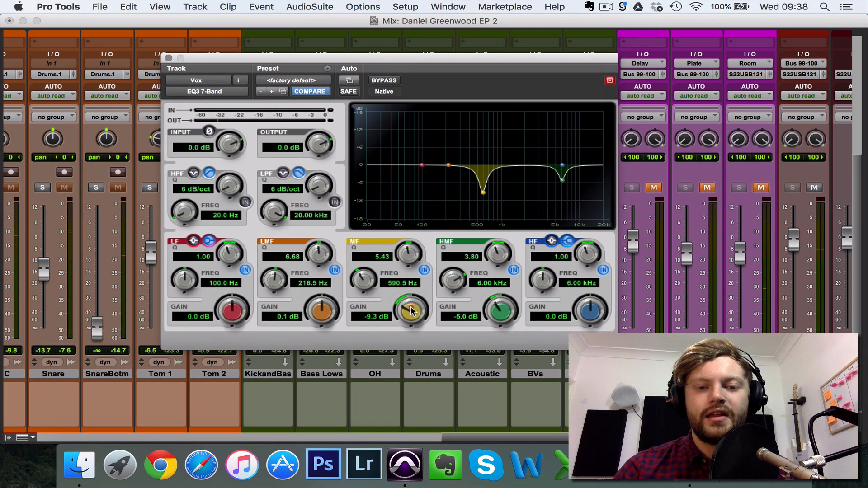
{"action": "left_click_drag", "start_coordinate": [413, 313], "coordinate": [409, 293]}
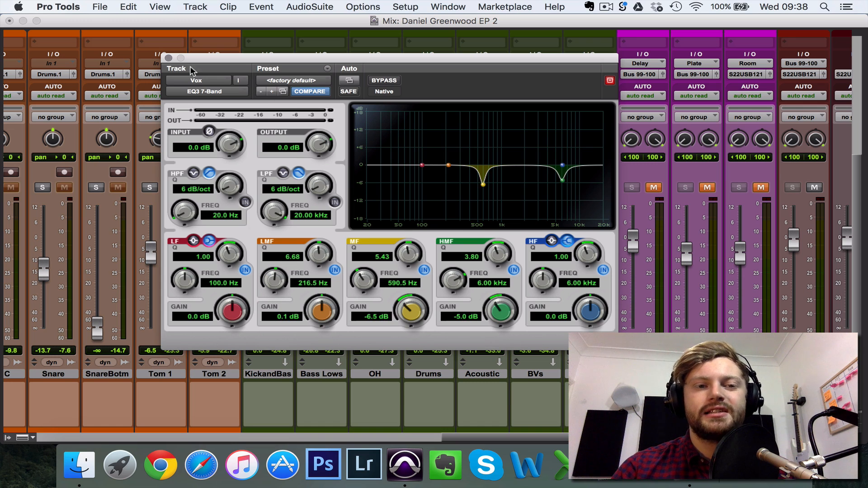
Review the lead vocal's insert chain, viewing its Virtual Mix Rack and BF-76 limiter, and close the plug-in window.
{"action": "scroll", "coordinate": [138, 206], "scroll_direction": "left", "scroll_amount": 15}
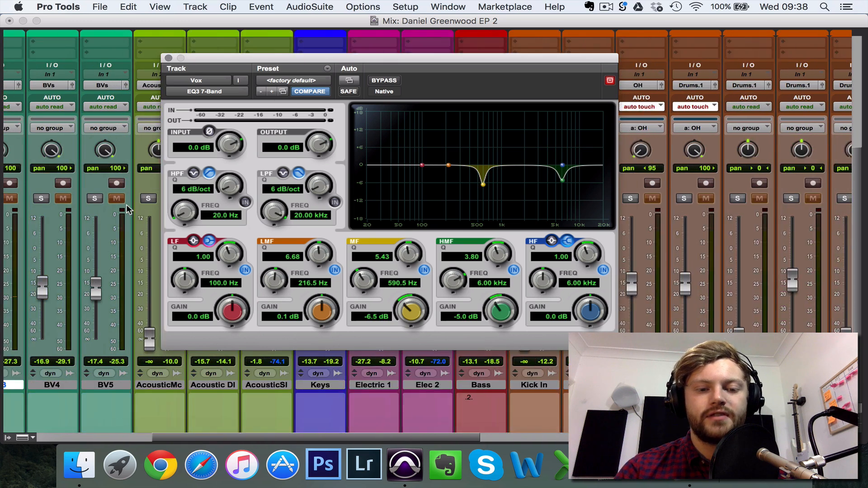
{"action": "scroll", "coordinate": [86, 194], "scroll_direction": "up", "scroll_amount": 6}
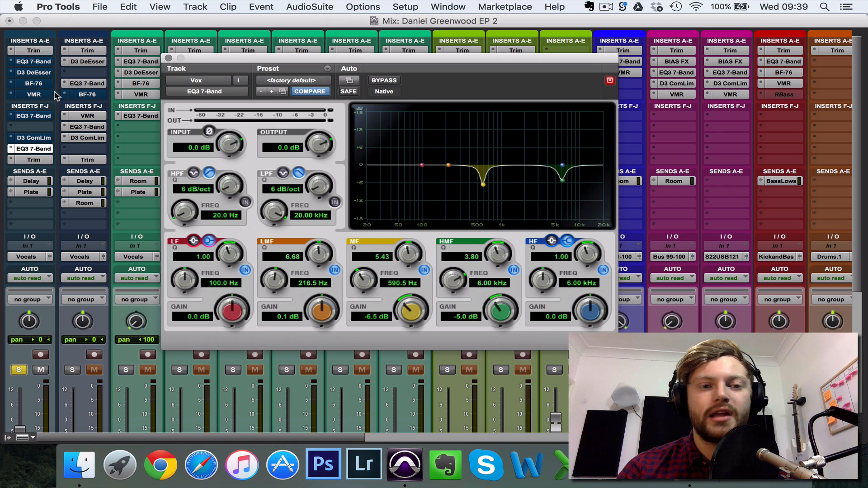
{"action": "left_click", "coordinate": [35, 95]}
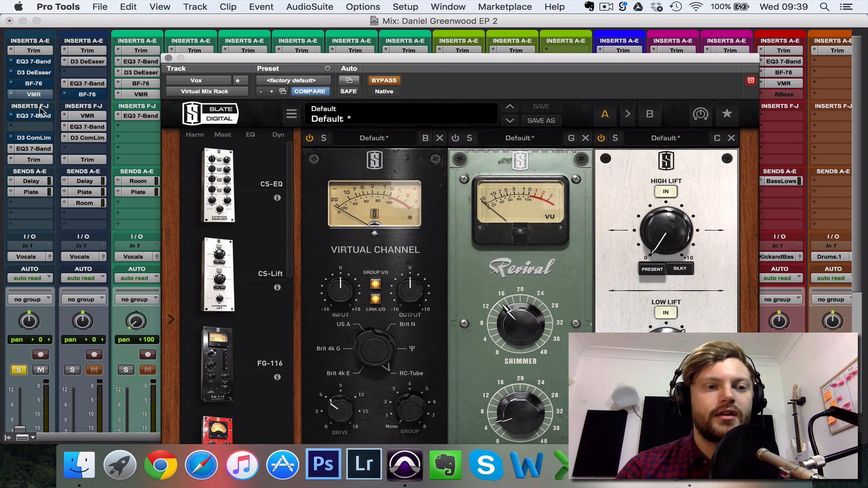
{"action": "left_click_drag", "start_coordinate": [266, 62], "coordinate": [244, 3]}
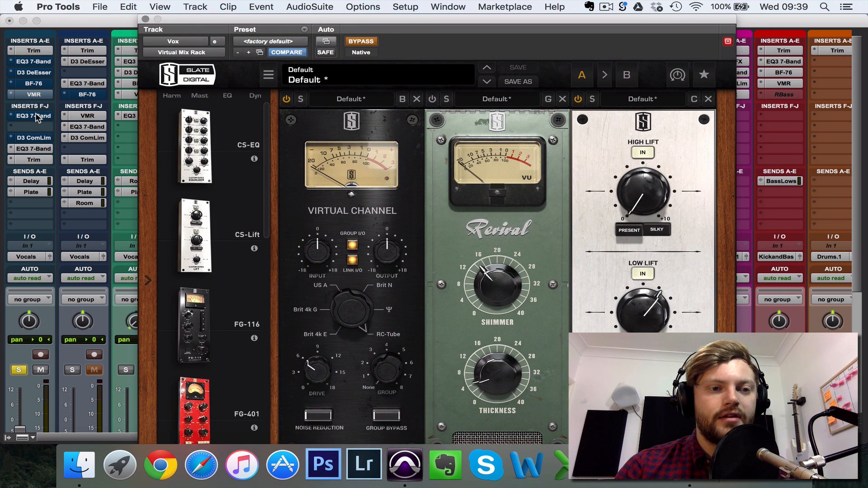
{"action": "left_click", "coordinate": [36, 84]}
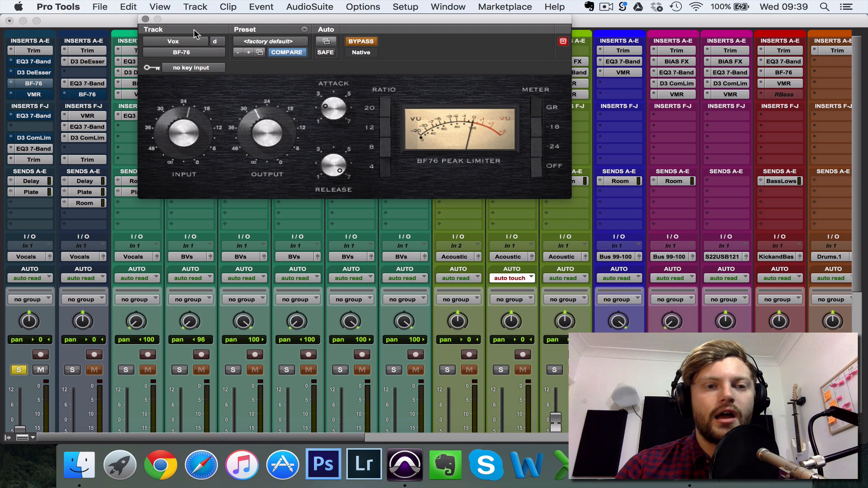
{"action": "left_click", "coordinate": [145, 19]}
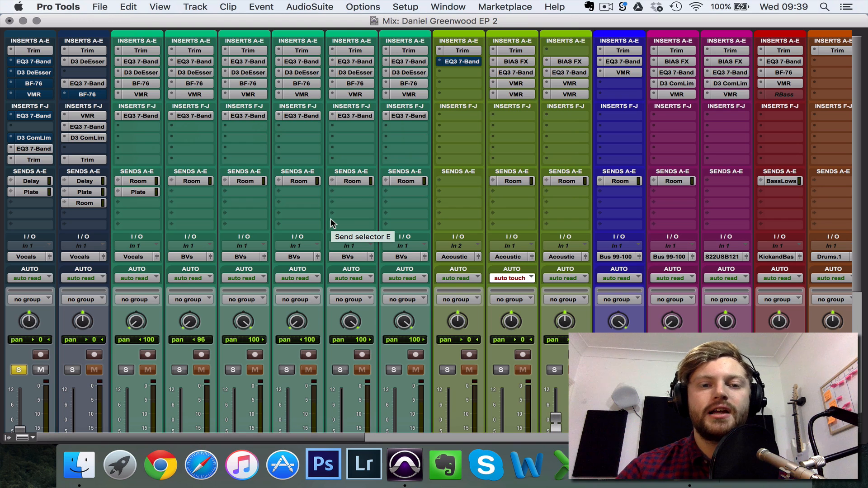
Reopen the lead vocal's last EQ3 7-Band, boost the low-mid band 18.0 dB at 258.9 Hz, and return it to -0.3 dB at 148.5 Hz.
{"action": "left_click", "coordinate": [37, 149]}
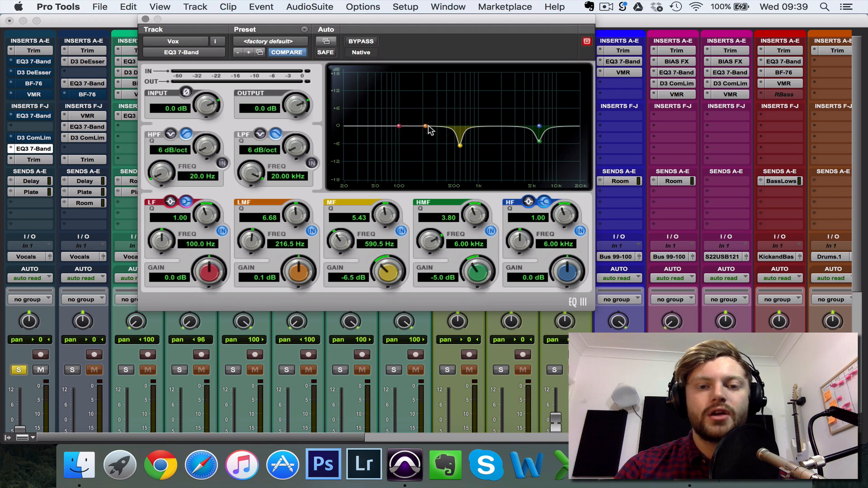
{"action": "left_click_drag", "start_coordinate": [426, 127], "coordinate": [430, 29]}
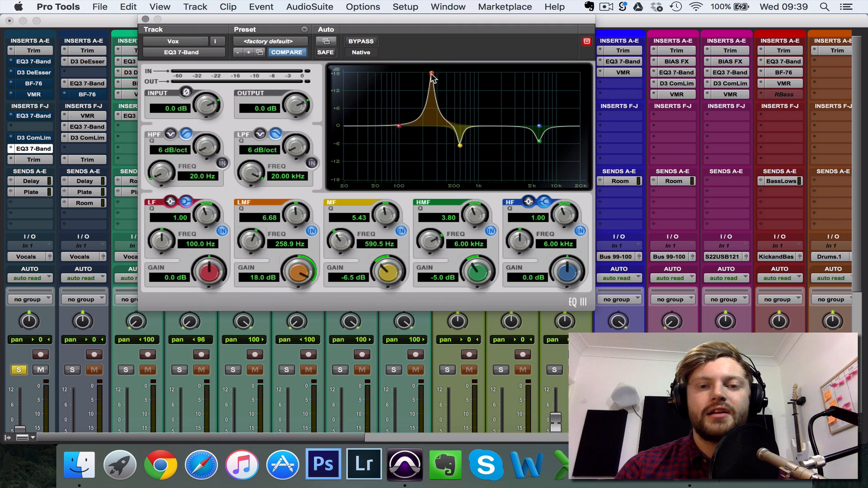
{"action": "left_click_drag", "start_coordinate": [431, 75], "coordinate": [413, 130]}
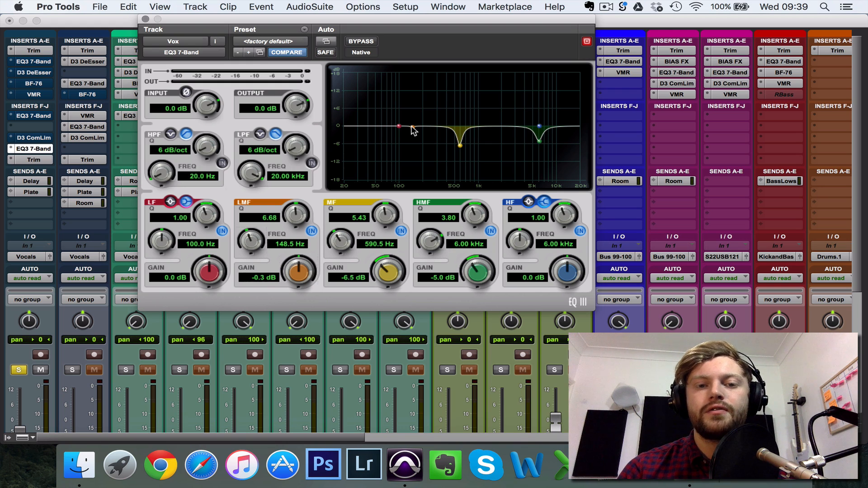
Sweep the nearly flat low-mid band between about 145 and 181 Hz, ending at 181.1 Hz with -0.1 dB gain.
{"action": "mouse_move", "coordinate": [413, 131]}
{"action": "left_mouse_down"}
{"action": "mouse_move", "coordinate": [399, 77]}
{"action": "mouse_move", "coordinate": [479, 77]}
{"action": "mouse_move", "coordinate": [443, 77]}
{"action": "mouse_move", "coordinate": [413, 93]}
{"action": "mouse_move", "coordinate": [415, 132]}
{"action": "left_mouse_up"}
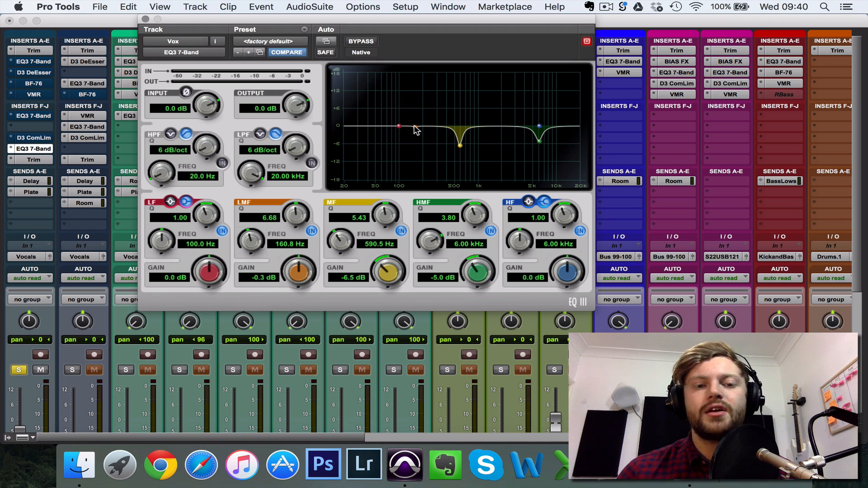
{"action": "mouse_move", "coordinate": [415, 129]}
{"action": "left_mouse_down"}
{"action": "mouse_move", "coordinate": [421, 88]}
{"action": "mouse_move", "coordinate": [460, 77]}
{"action": "mouse_move", "coordinate": [435, 77]}
{"action": "mouse_move", "coordinate": [416, 128]}
{"action": "left_mouse_up"}
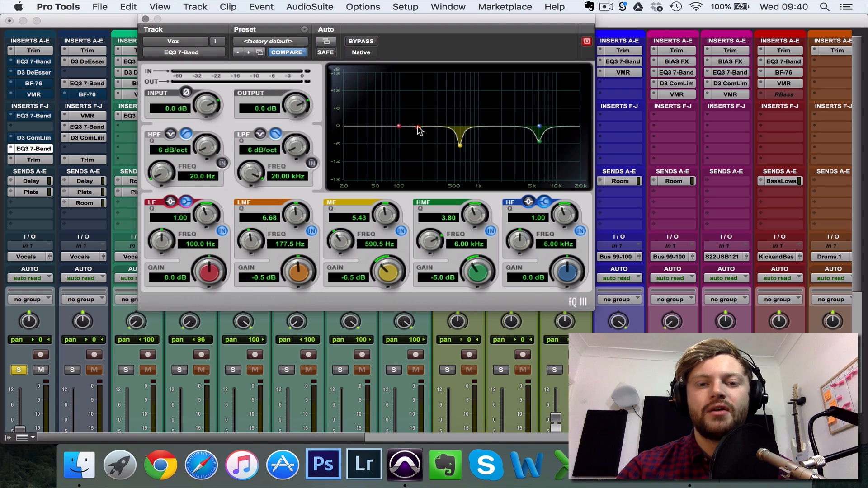
{"action": "mouse_move", "coordinate": [420, 131]}
{"action": "left_mouse_down"}
{"action": "mouse_move", "coordinate": [420, 72]}
{"action": "mouse_move", "coordinate": [459, 72]}
{"action": "mouse_move", "coordinate": [497, 54]}
{"action": "mouse_move", "coordinate": [423, 69]}
{"action": "mouse_move", "coordinate": [417, 129]}
{"action": "left_mouse_up"}
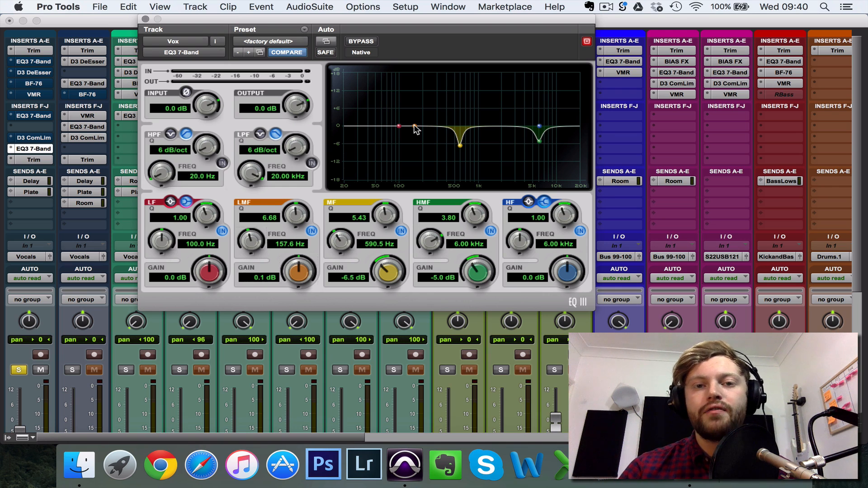
{"action": "mouse_move", "coordinate": [414, 127]}
{"action": "left_mouse_down"}
{"action": "mouse_move", "coordinate": [412, 93]}
{"action": "mouse_move", "coordinate": [478, 73]}
{"action": "mouse_move", "coordinate": [413, 60]}
{"action": "mouse_move", "coordinate": [413, 129]}
{"action": "left_mouse_up"}
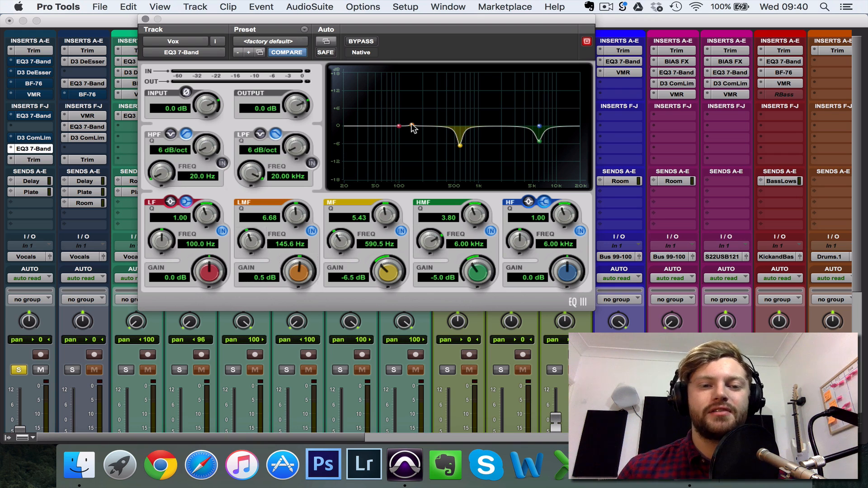
{"action": "mouse_move", "coordinate": [414, 128]}
{"action": "left_mouse_down"}
{"action": "mouse_move", "coordinate": [414, 91]}
{"action": "mouse_move", "coordinate": [442, 77]}
{"action": "mouse_move", "coordinate": [421, 138]}
{"action": "mouse_move", "coordinate": [419, 125]}
{"action": "left_mouse_up"}
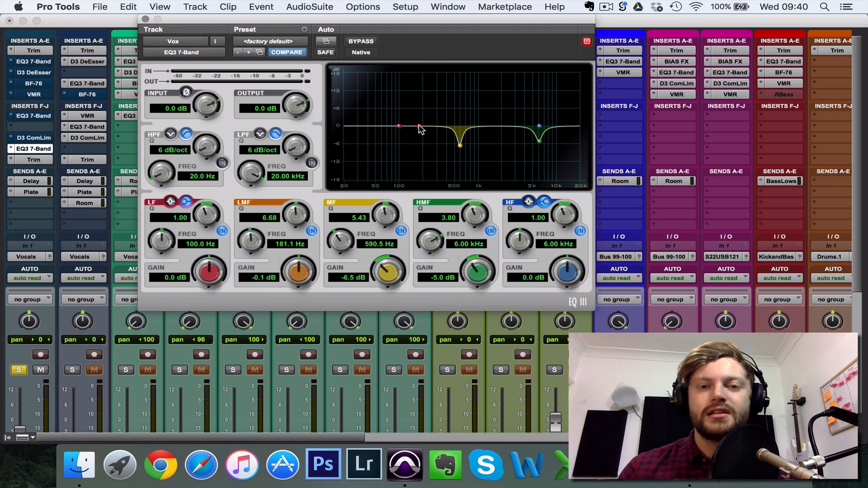